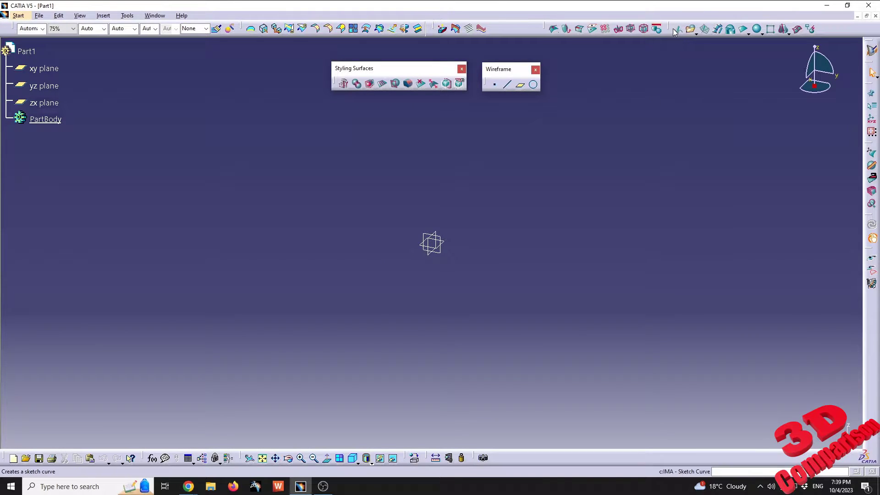
Undock the Creation toolbar and hide it.
{"action": "left_click_drag", "start_coordinate": [672, 29], "coordinate": [613, 74]}
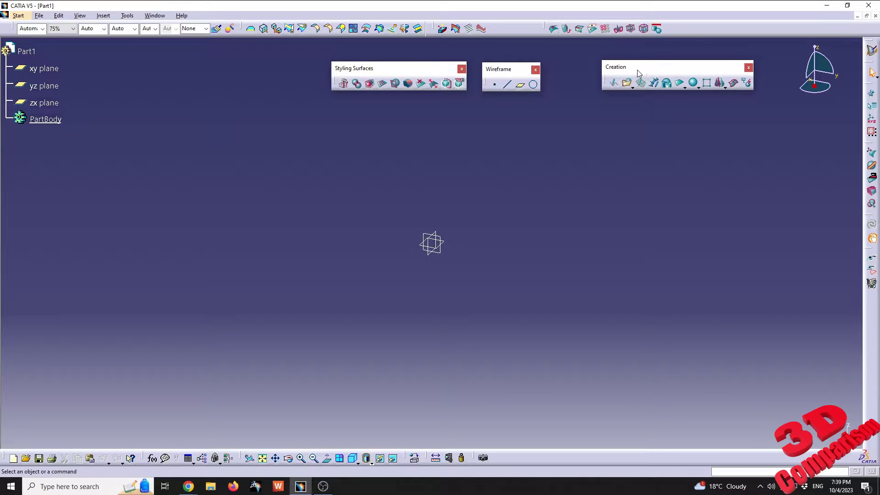
{"action": "left_click_drag", "start_coordinate": [648, 74], "coordinate": [661, 78]}
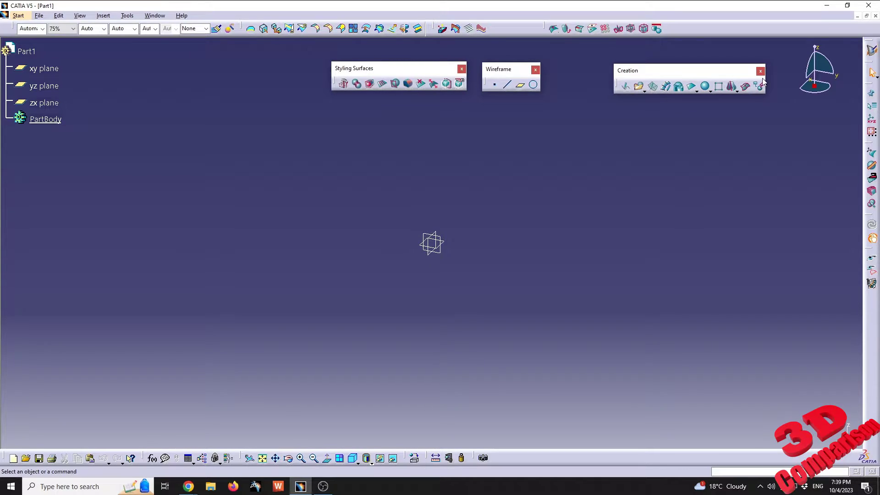
{"action": "right_click", "coordinate": [719, 32]}
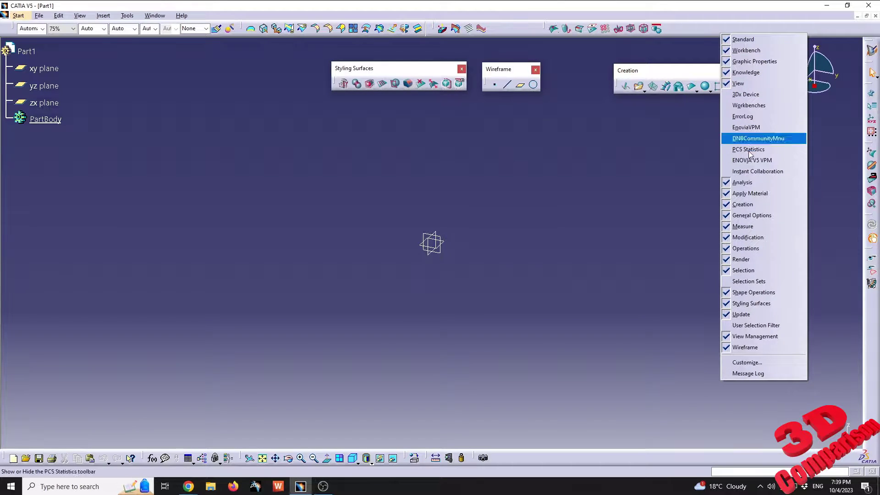
{"action": "left_click", "coordinate": [749, 205]}
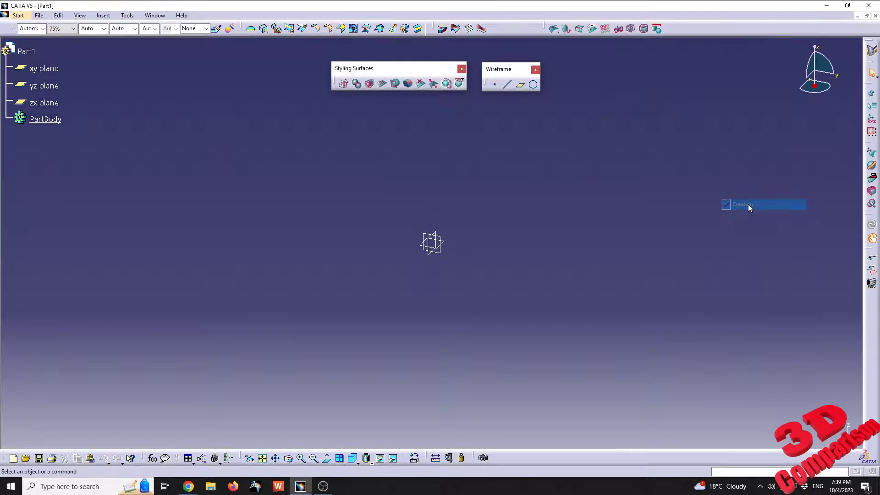
Show the Creation toolbar again and dock it alongside the other toolbars.
{"action": "right_click", "coordinate": [713, 34]}
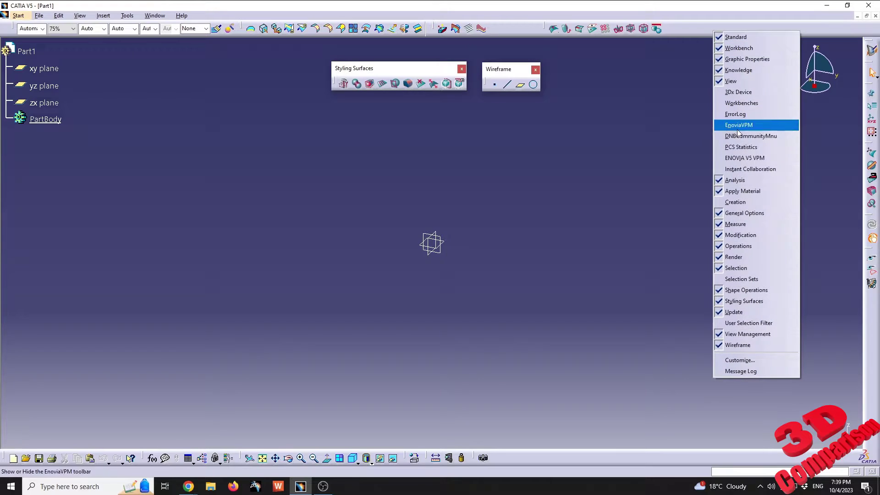
{"action": "left_click", "coordinate": [735, 202]}
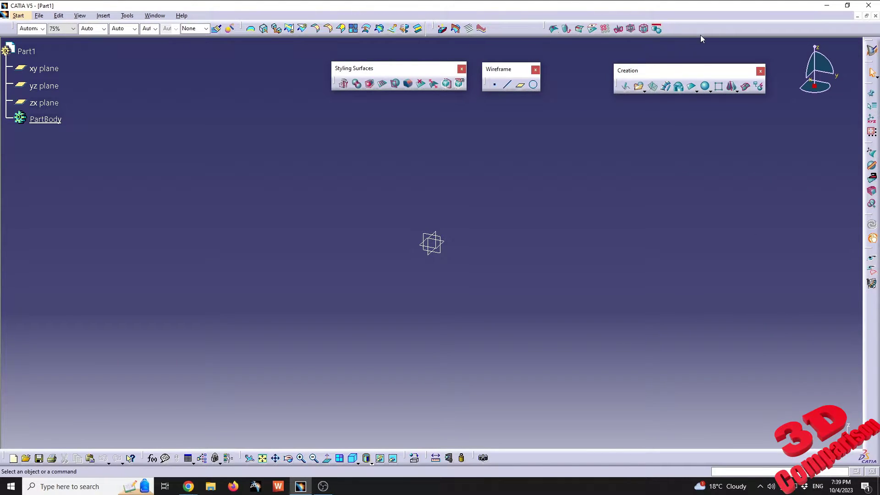
{"action": "left_click_drag", "start_coordinate": [700, 35], "coordinate": [715, 21]}
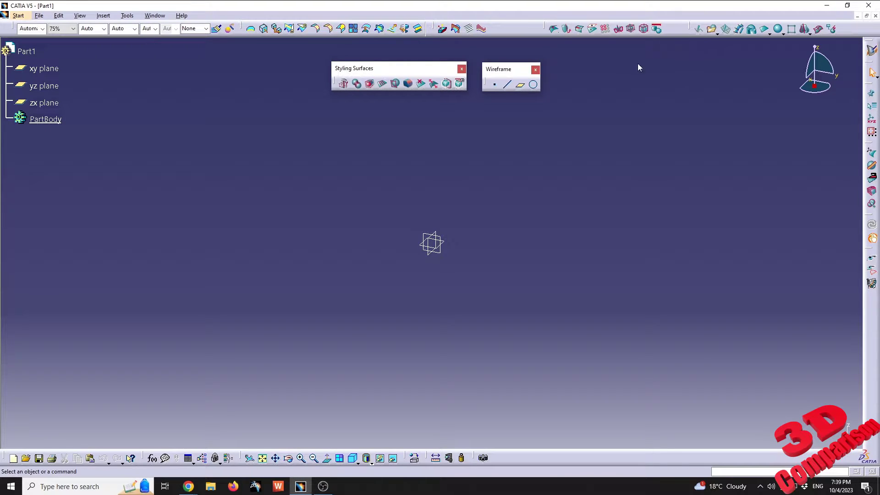
{"action": "left_click", "coordinate": [103, 17]}
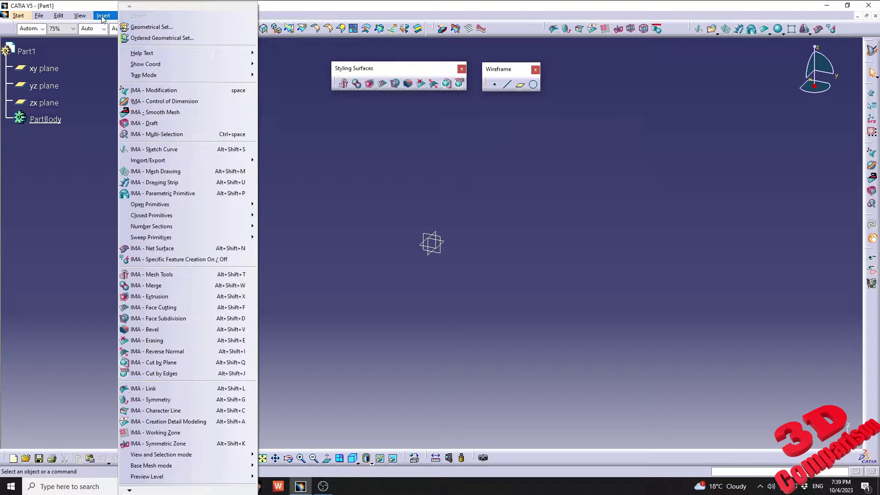
{"action": "mouse_move", "coordinate": [192, 237]}
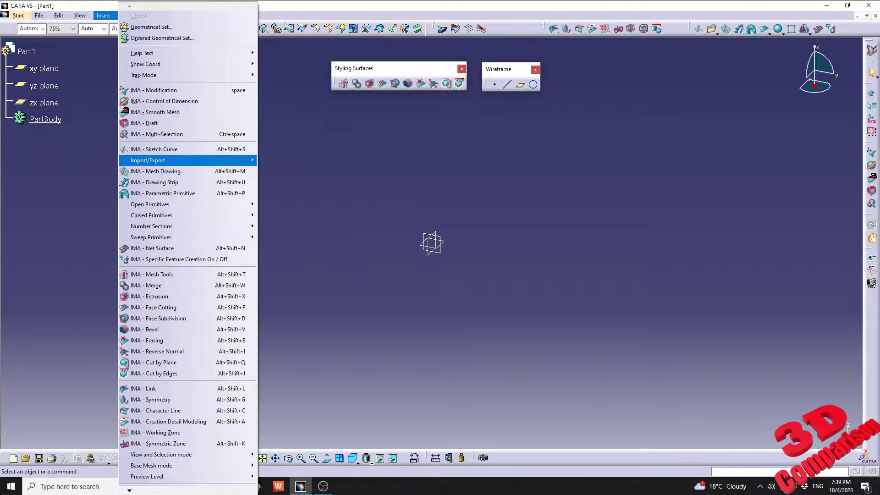
{"action": "left_click", "coordinate": [398, 138]}
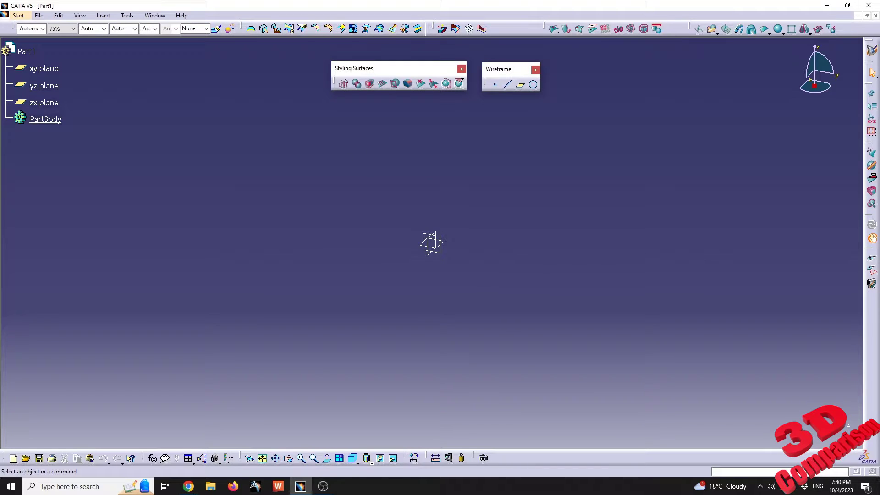
Switch to Chrome, view the YouTube video "CATIA V5 - Reset Toolbars to Default" in full screen, and return to CATIA.
{"action": "key", "text": "alt+Tab"}
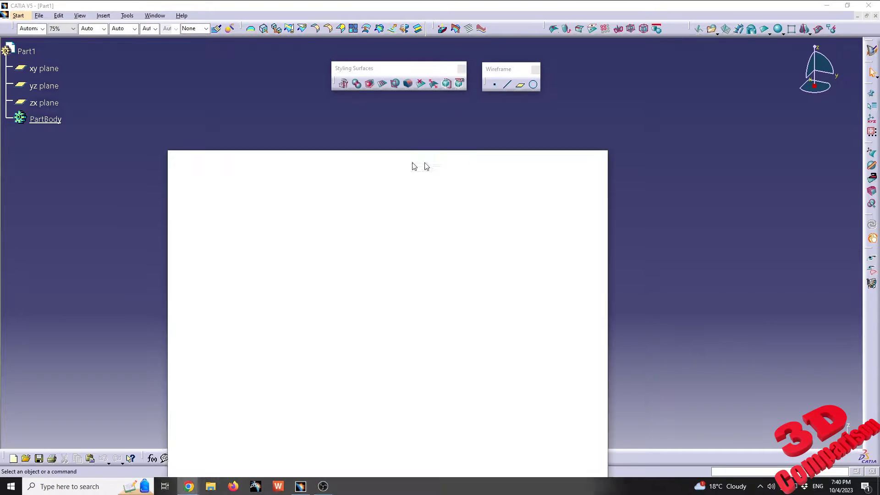
{"action": "left_click", "coordinate": [565, 139]}
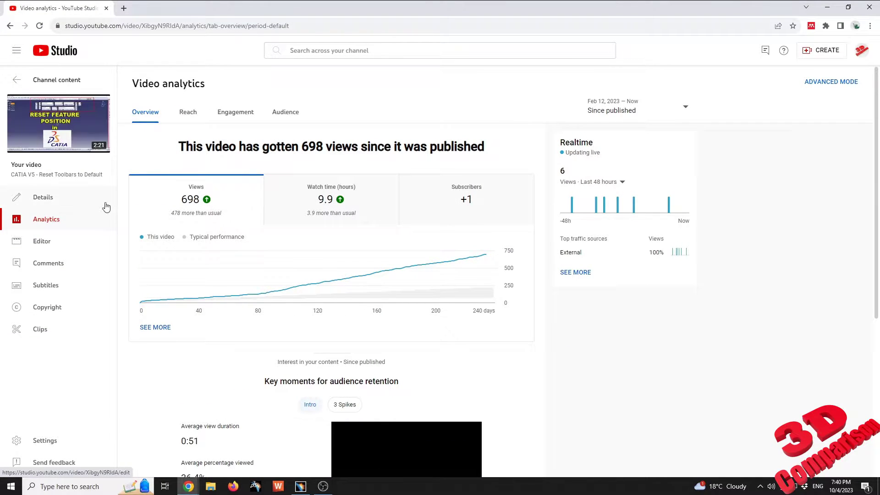
{"action": "left_click", "coordinate": [86, 135]}
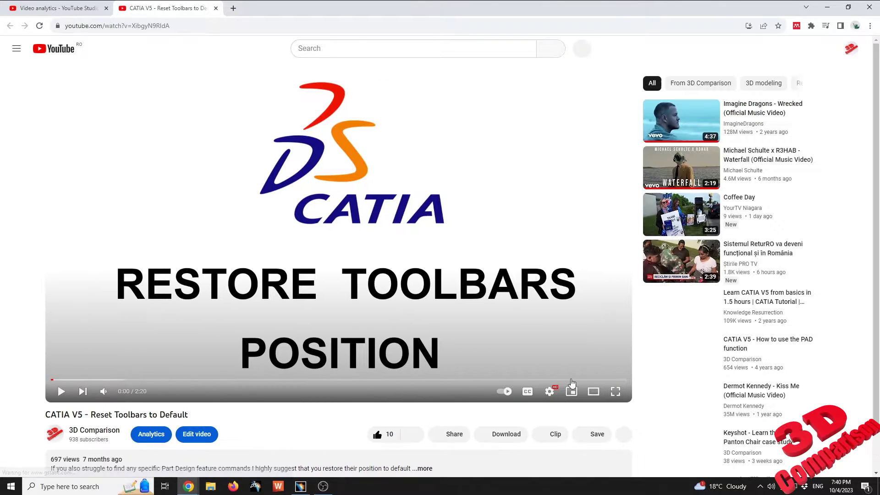
{"action": "left_click", "coordinate": [617, 390]}
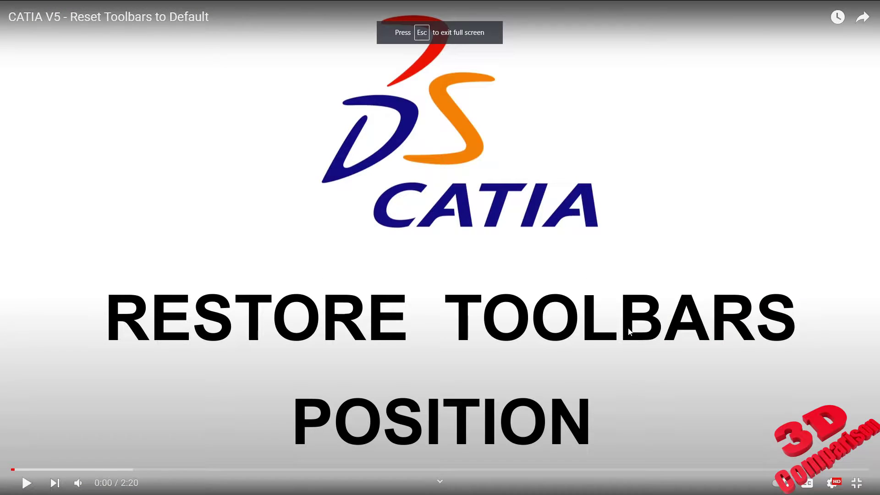
{"action": "left_click", "coordinate": [856, 482]}
{"action": "key", "text": "ctrl+w"}
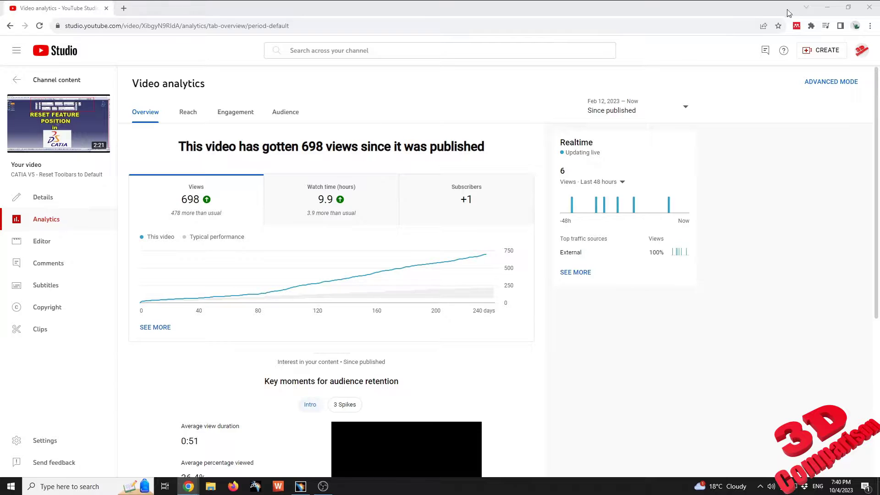
{"action": "left_click", "coordinate": [828, 7]}
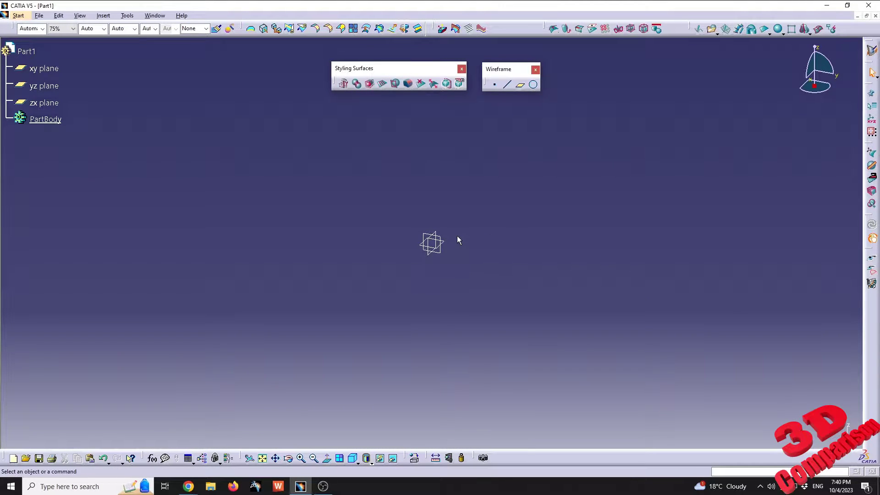
Look at the default planes in the standard front view and from an angled viewpoint.
{"action": "mouse_move", "coordinate": [497, 263]}
{"action": "middle_mouse_down"}
{"action": "mouse_move", "coordinate": [432, 293]}
{"action": "mouse_move", "coordinate": [486, 236]}
{"action": "mouse_move", "coordinate": [426, 295]}
{"action": "mouse_move", "coordinate": [405, 300]}
{"action": "middle_mouse_up"}
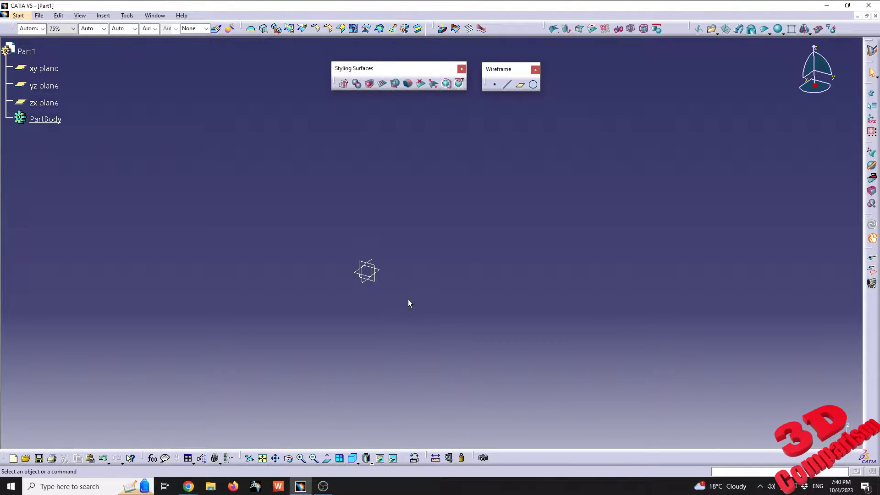
{"action": "left_click", "coordinate": [356, 463]}
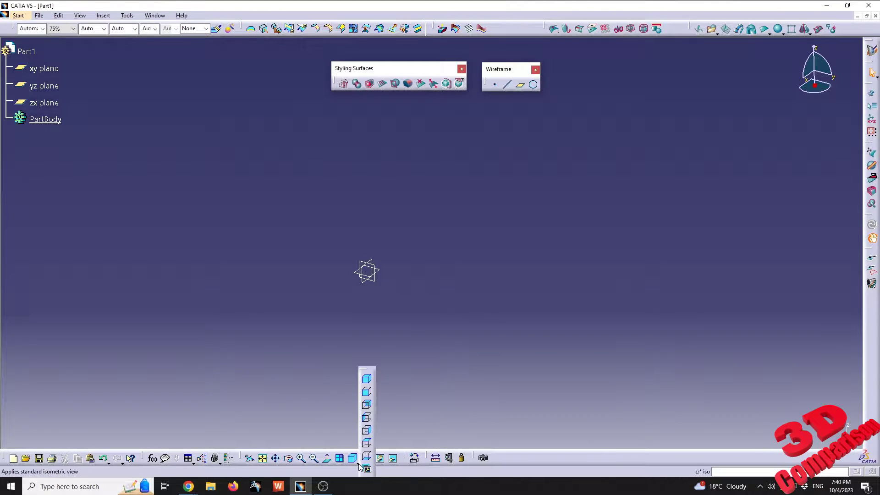
{"action": "left_click", "coordinate": [367, 394]}
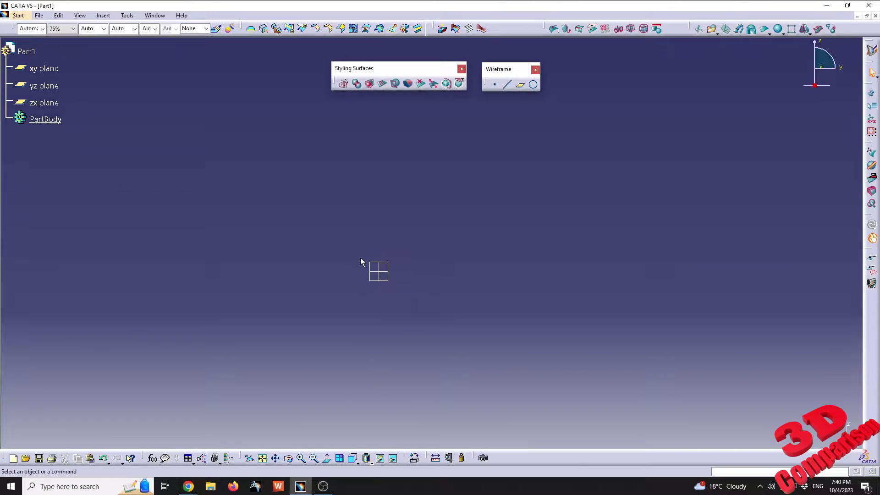
{"action": "left_click_drag", "start_coordinate": [345, 230], "coordinate": [403, 331]}
{"action": "left_click", "coordinate": [331, 227]}
{"action": "middle_click_drag", "start_coordinate": [410, 258], "coordinate": [411, 302]}
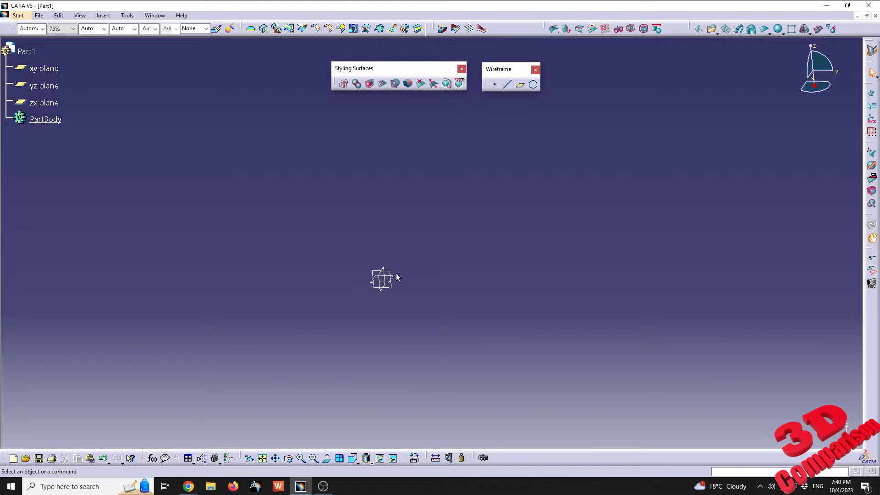
Start a revolved subdivision surface and move the Tools Palette clear of the profile drawing area.
{"action": "left_click", "coordinate": [804, 29]}
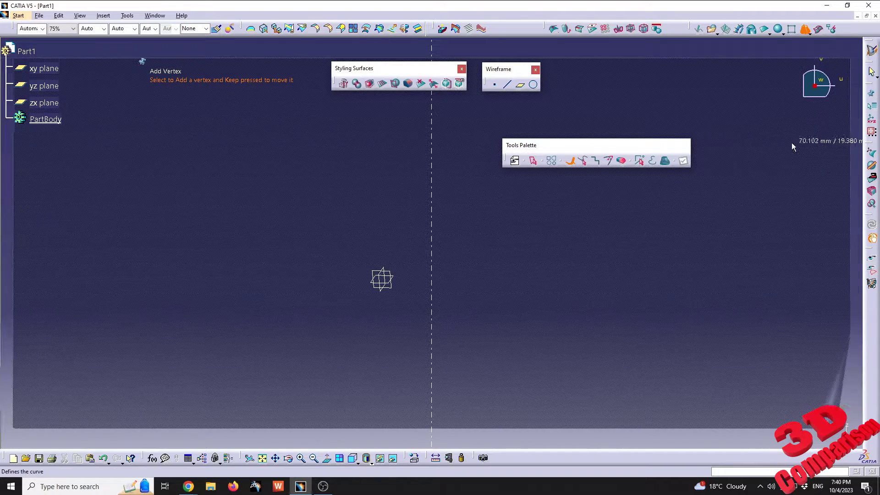
{"action": "left_click", "coordinate": [514, 162]}
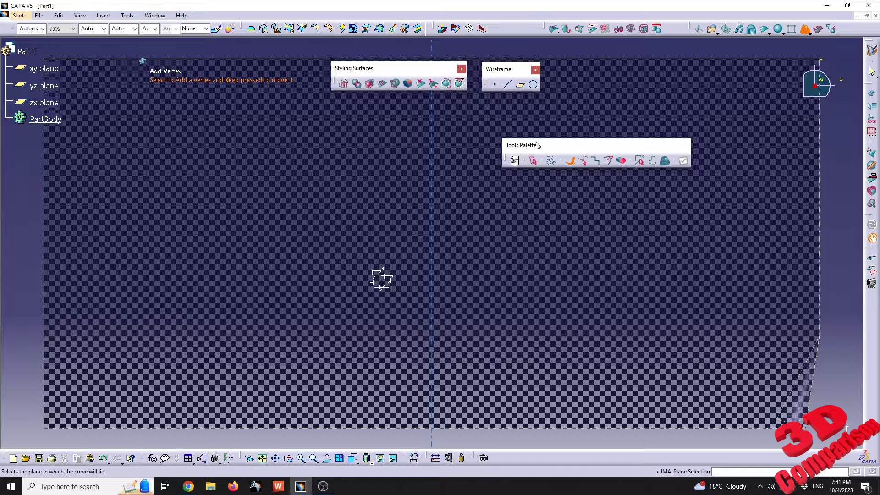
{"action": "left_click_drag", "start_coordinate": [532, 145], "coordinate": [176, 138]}
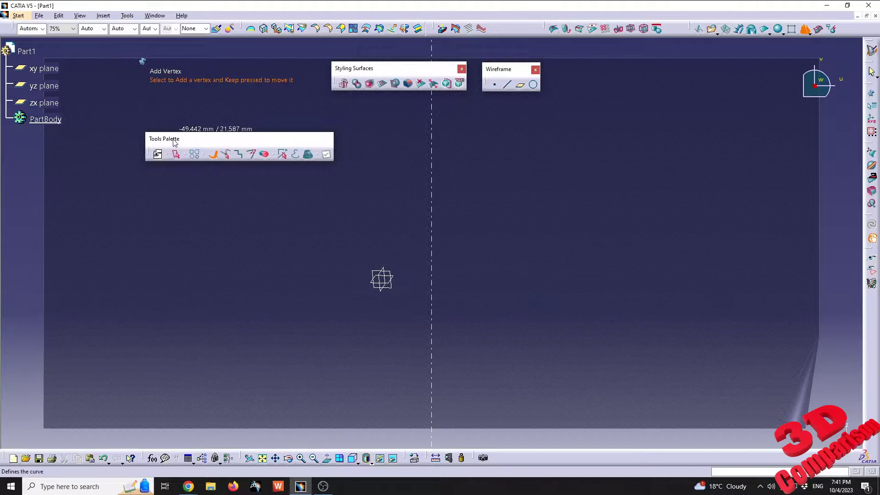
{"action": "right_click", "coordinate": [209, 207]}
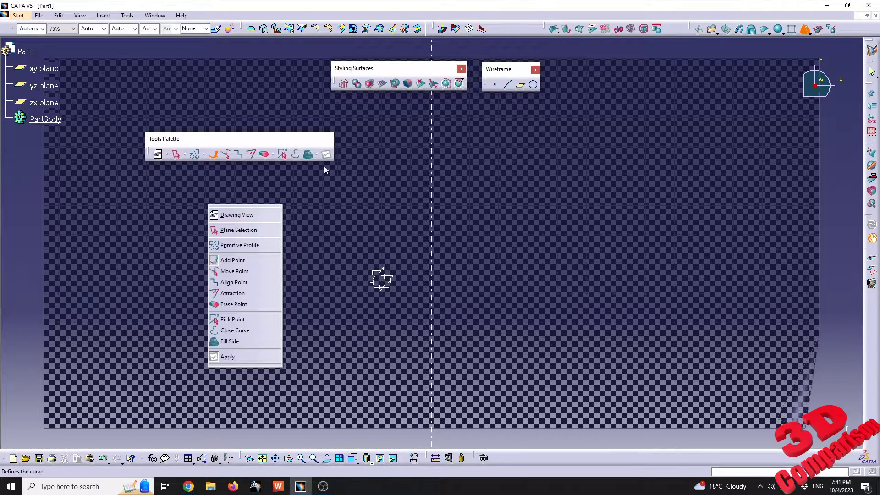
{"action": "left_click", "coordinate": [242, 170]}
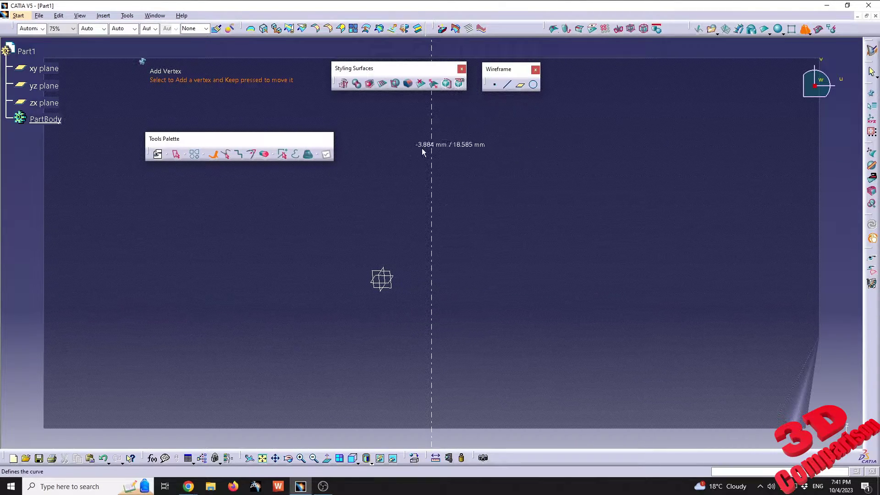
Sketch a seven-point vase profile reaching about 21.6 mm from the revolution axis and ending about 8.8 mm from it, and apply the revolve.
{"action": "left_click", "coordinate": [387, 121]}
{"action": "left_click", "coordinate": [385, 169]}
{"action": "left_click", "coordinate": [342, 197]}
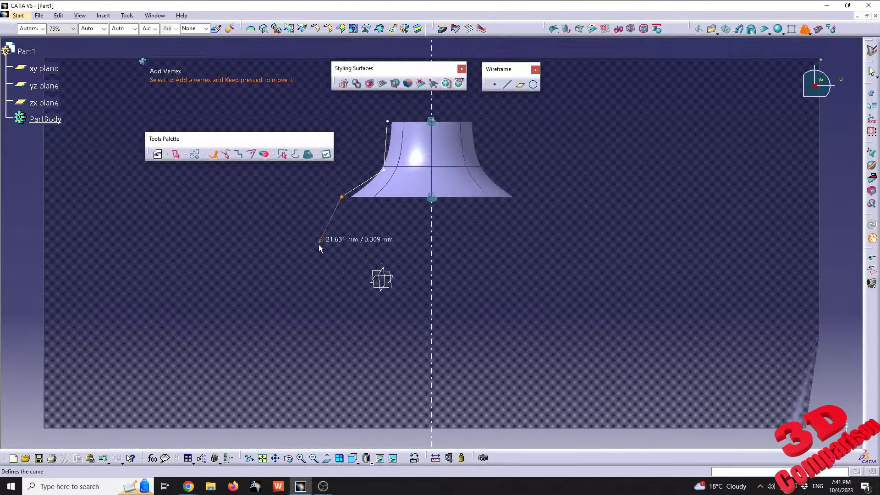
{"action": "left_click", "coordinate": [319, 245]}
{"action": "left_click", "coordinate": [328, 302]}
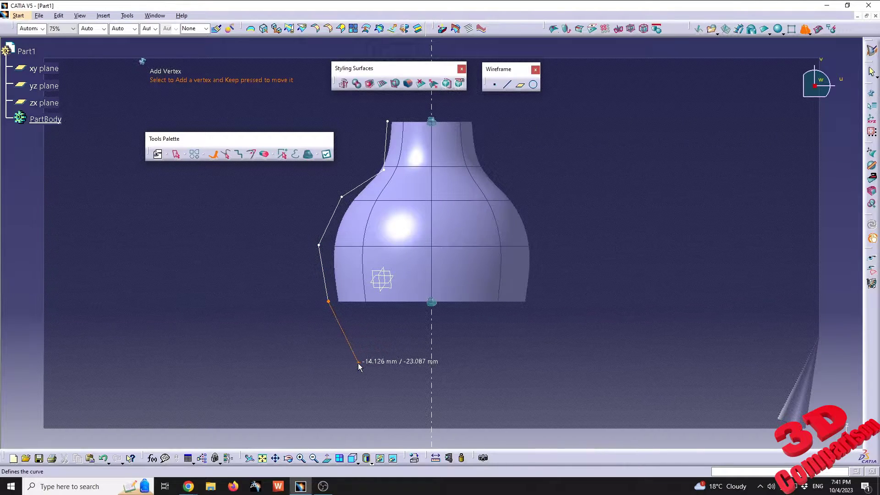
{"action": "left_click", "coordinate": [358, 363]}
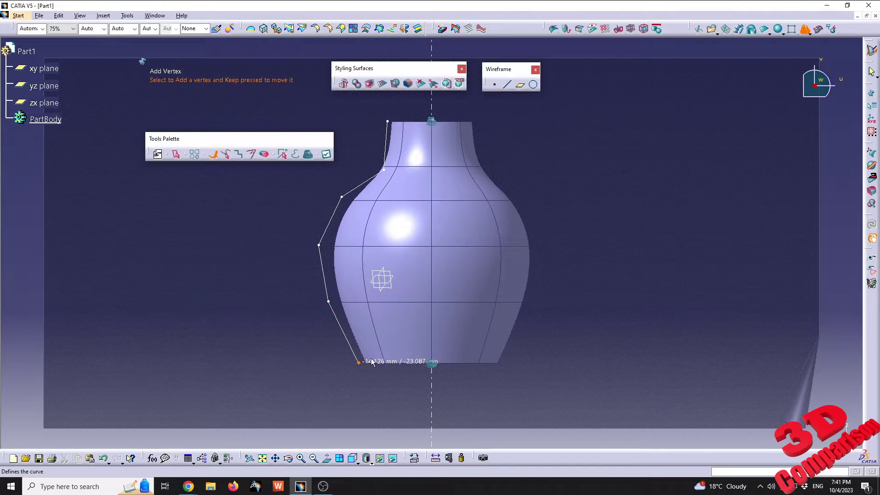
{"action": "left_click", "coordinate": [386, 384]}
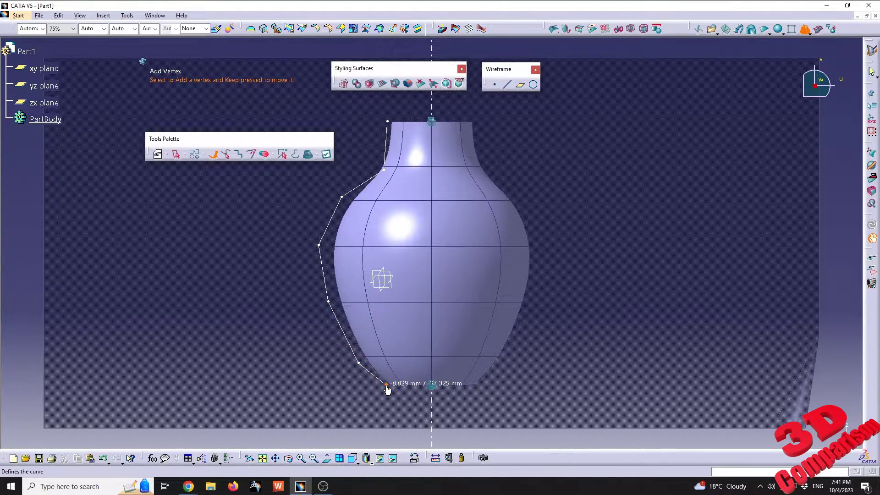
{"action": "left_click", "coordinate": [326, 154]}
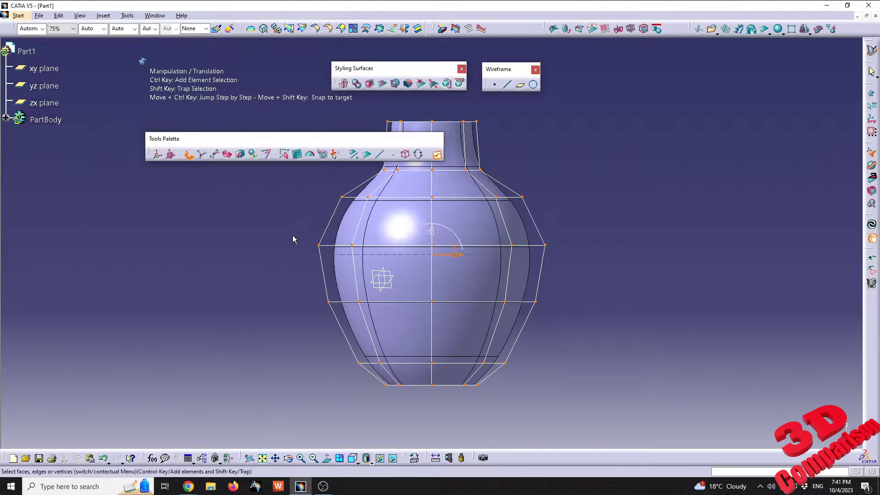
{"action": "key", "text": "Escape"}
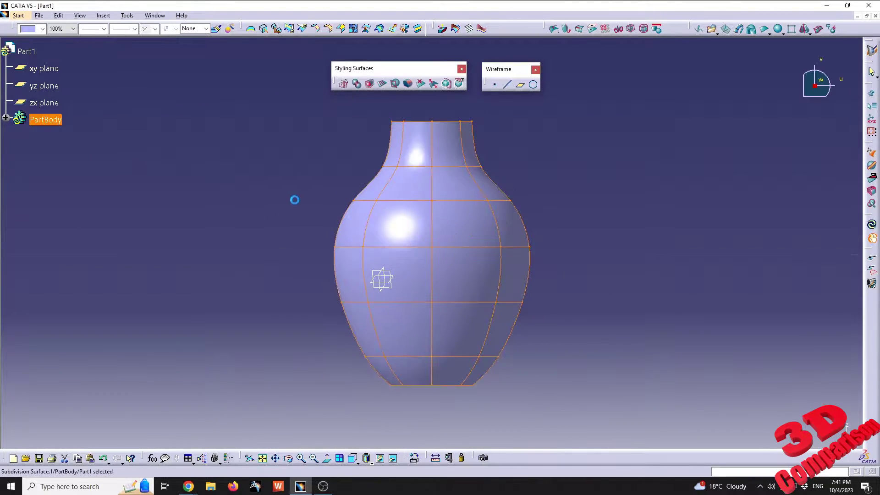
Look at the revolved vase from above and highlight the three default planes in the model.
{"action": "middle_click_drag", "start_coordinate": [430, 178], "coordinate": [408, 271]}
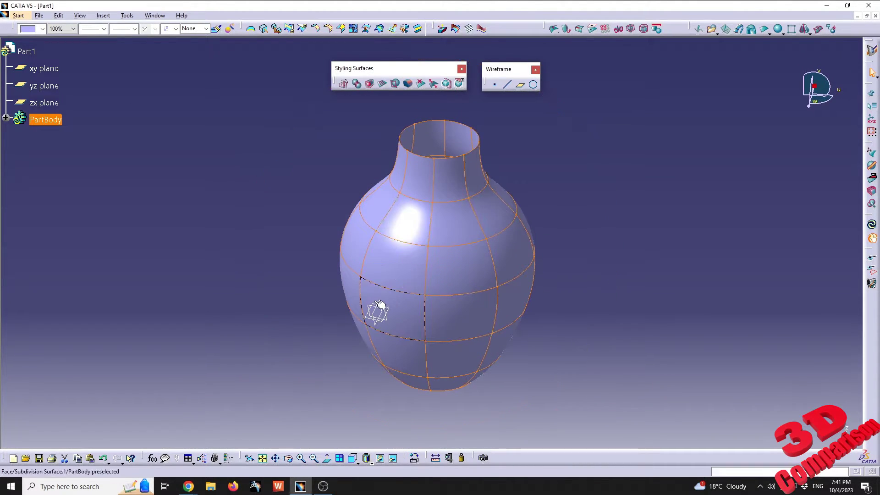
{"action": "left_click", "coordinate": [44, 69]}
{"action": "left_click", "coordinate": [46, 86]}
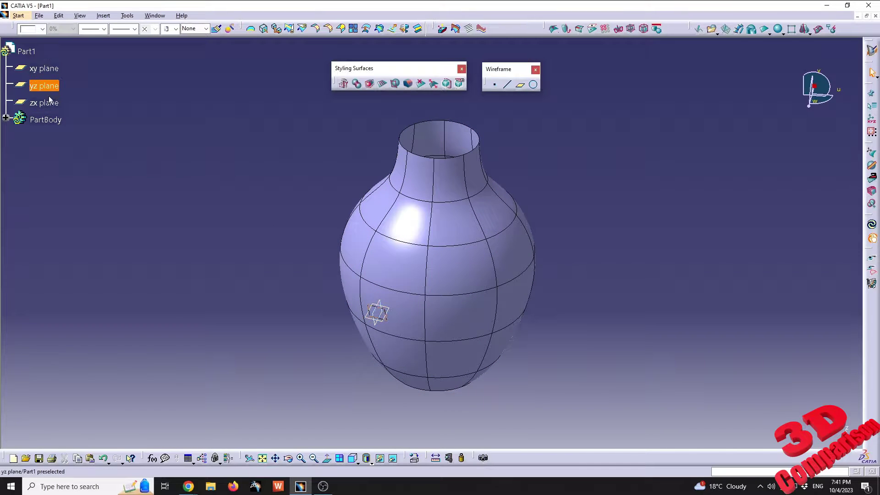
{"action": "left_click", "coordinate": [51, 103]}
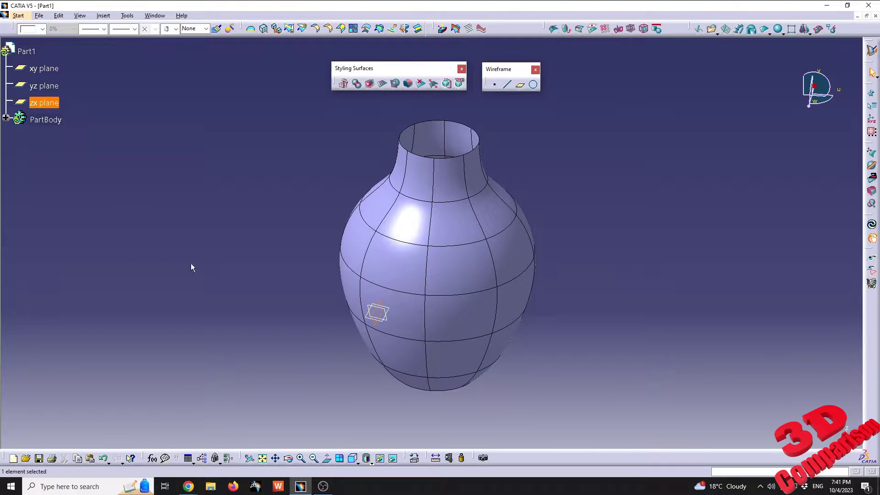
{"action": "left_click", "coordinate": [45, 69], "text": "shift"}
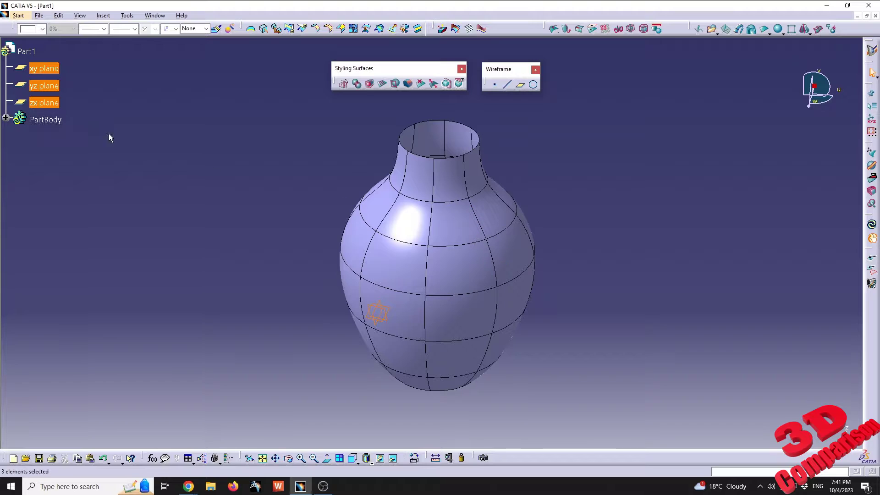
Delete the vase's subdivision surface from PartBody.
{"action": "left_click", "coordinate": [6, 118]}
{"action": "left_click", "coordinate": [74, 136]}
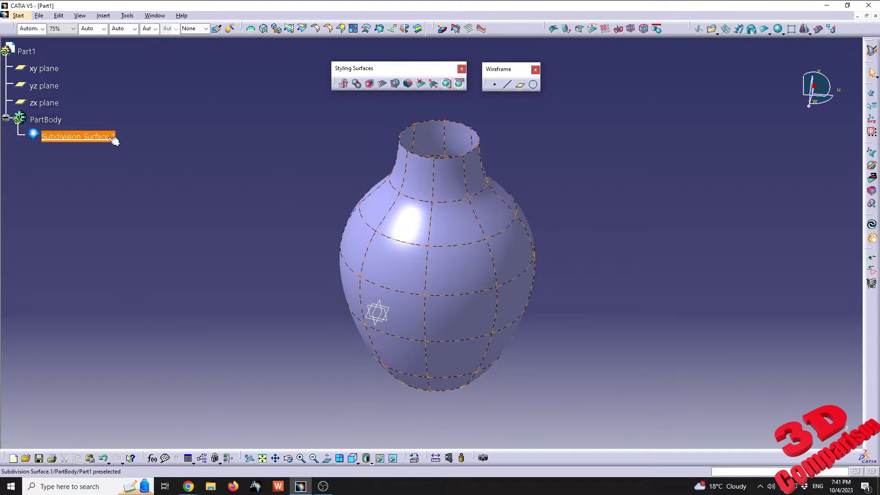
{"action": "key", "text": "Delete"}
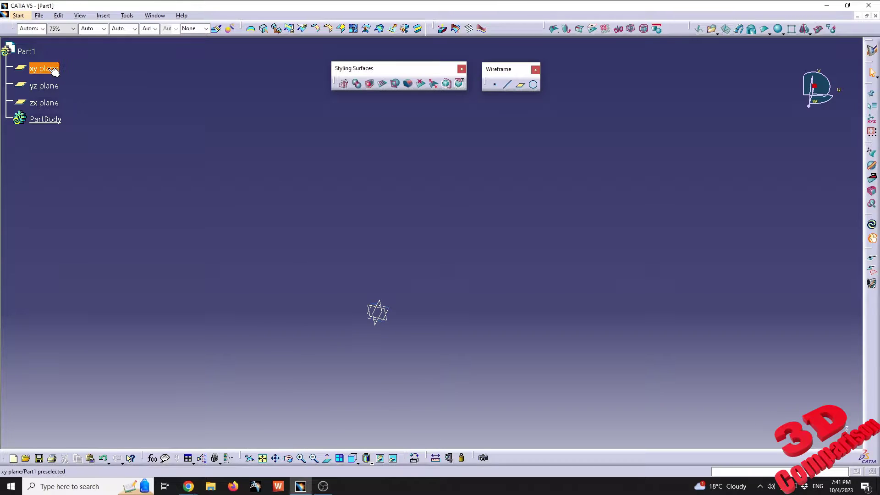
Start a new revolved subdivision surface from the yz plane and try the xy plane as its section plane.
{"action": "left_click", "coordinate": [382, 311]}
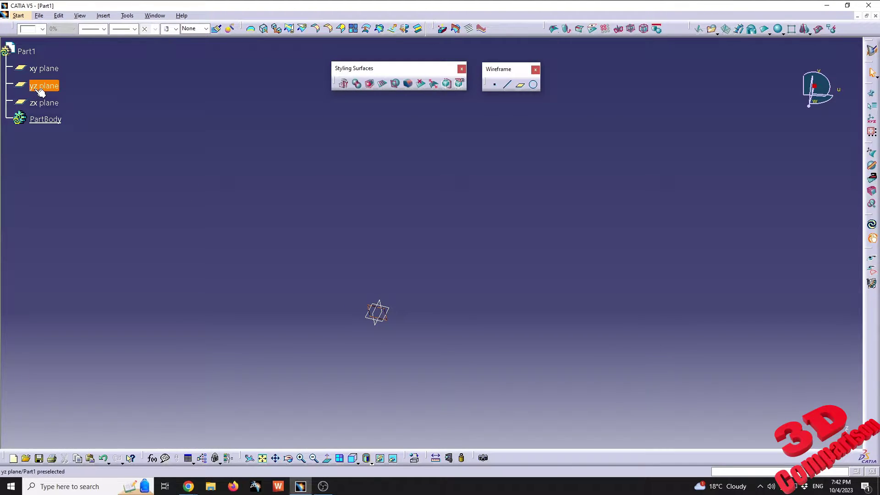
{"action": "left_click", "coordinate": [352, 458]}
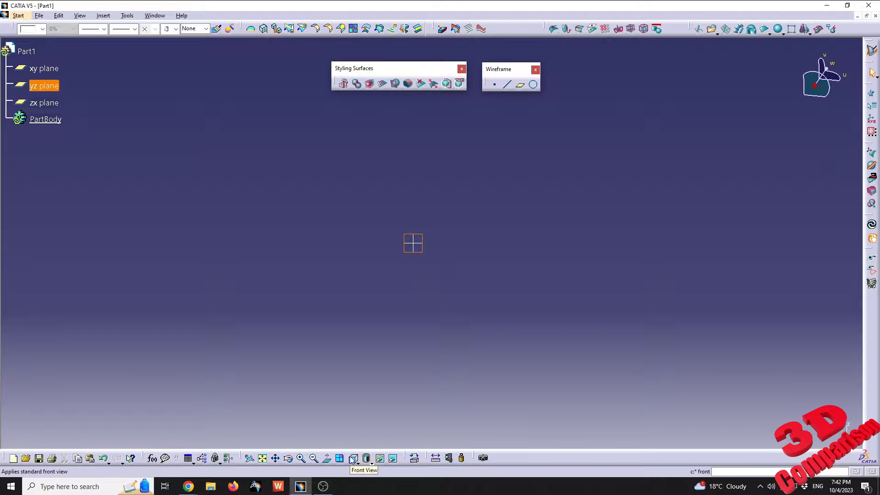
{"action": "left_click", "coordinate": [805, 31]}
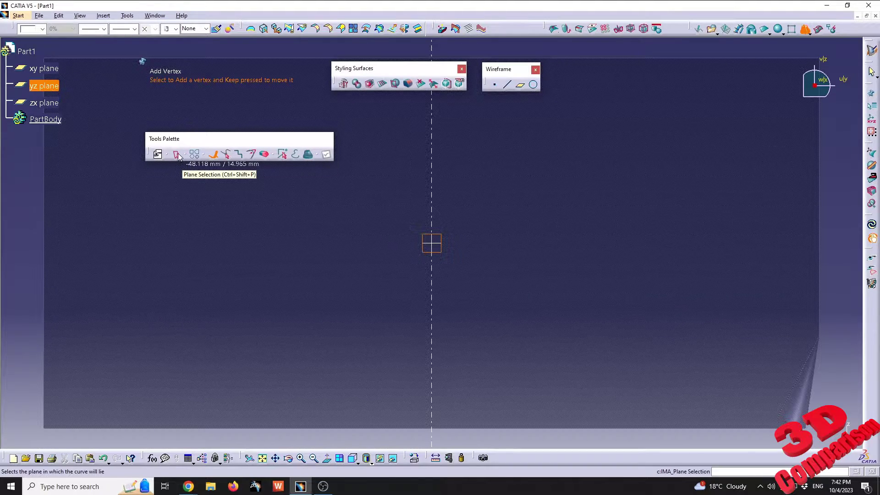
{"action": "left_click", "coordinate": [177, 155]}
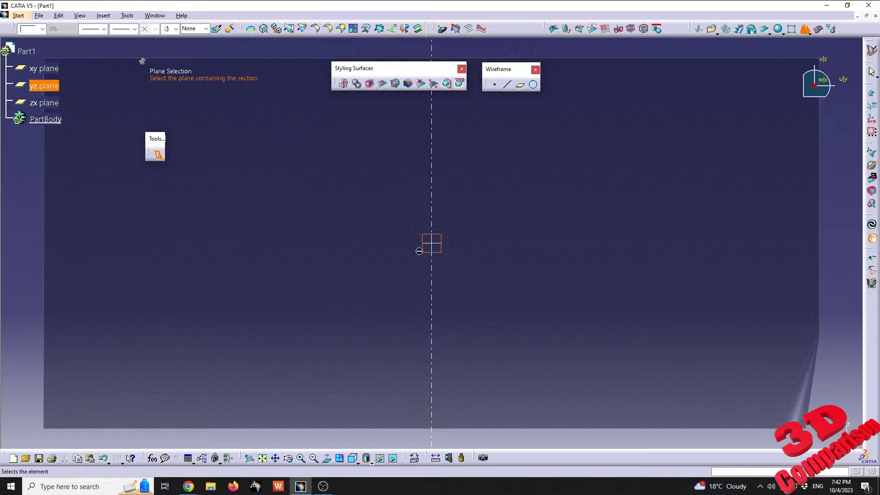
{"action": "left_click", "coordinate": [54, 69]}
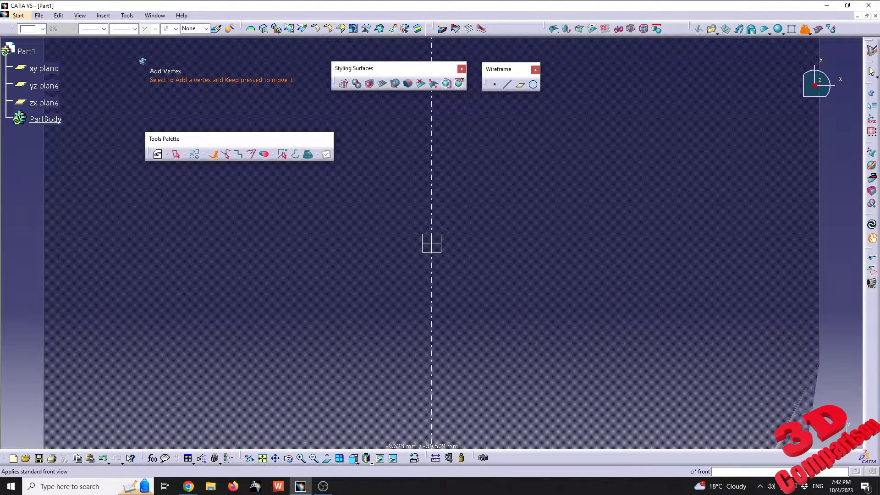
Look at the current section plane edge-on and select the yz plane as the section plane instead.
{"action": "left_click", "coordinate": [357, 462]}
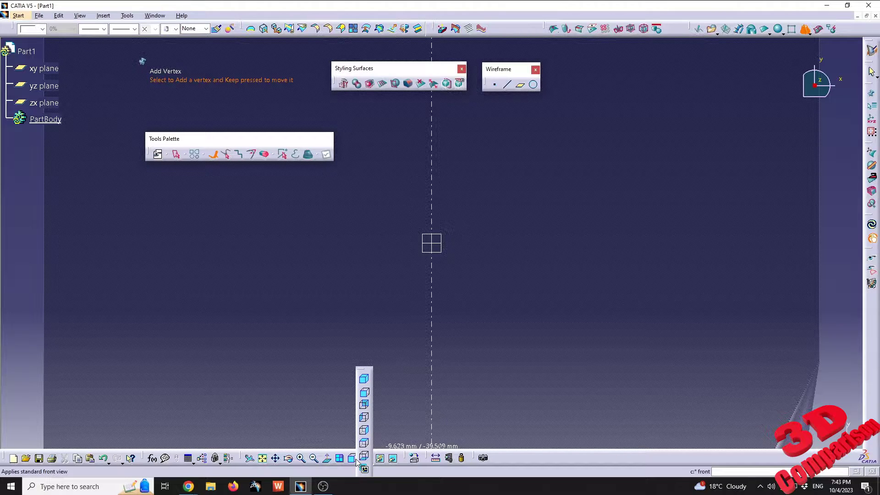
{"action": "left_click", "coordinate": [358, 461]}
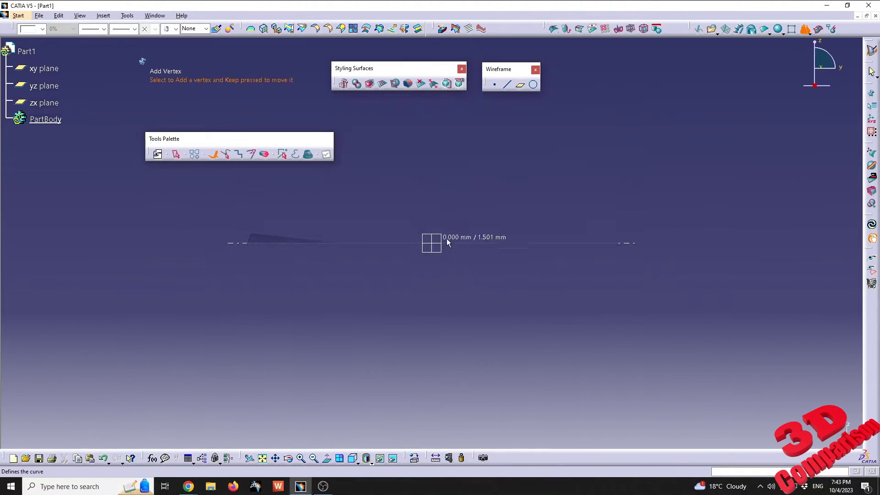
{"action": "middle_click_drag", "start_coordinate": [431, 250], "coordinate": [181, 157]}
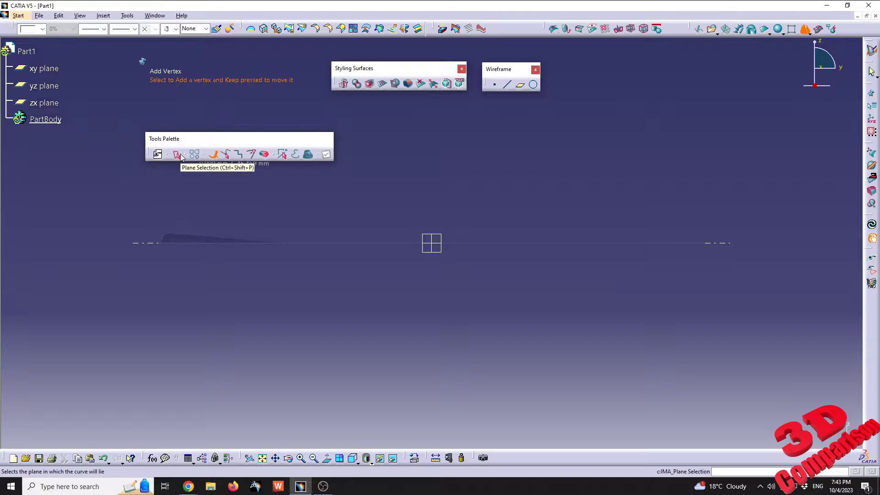
{"action": "left_click", "coordinate": [182, 155]}
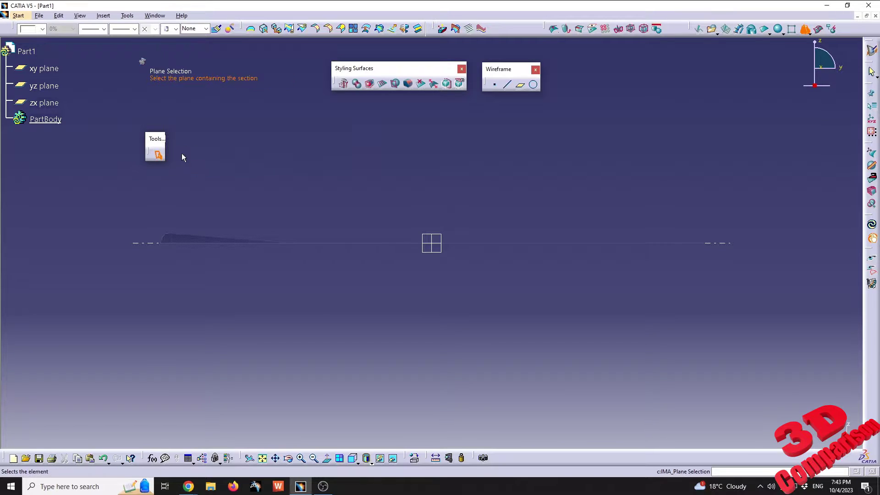
{"action": "left_click", "coordinate": [58, 90]}
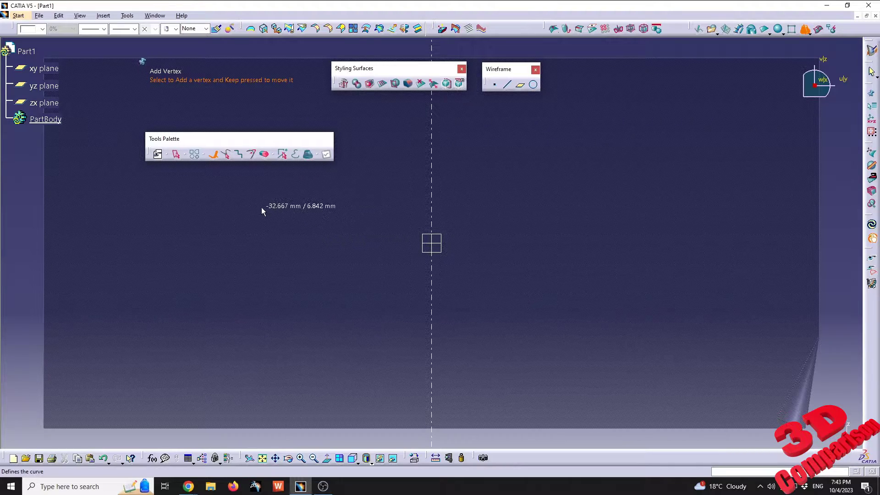
Show the primitive profiles and move the Styling Surfaces and Wireframe toolbars clear of the shape symbols.
{"action": "left_click", "coordinate": [195, 155]}
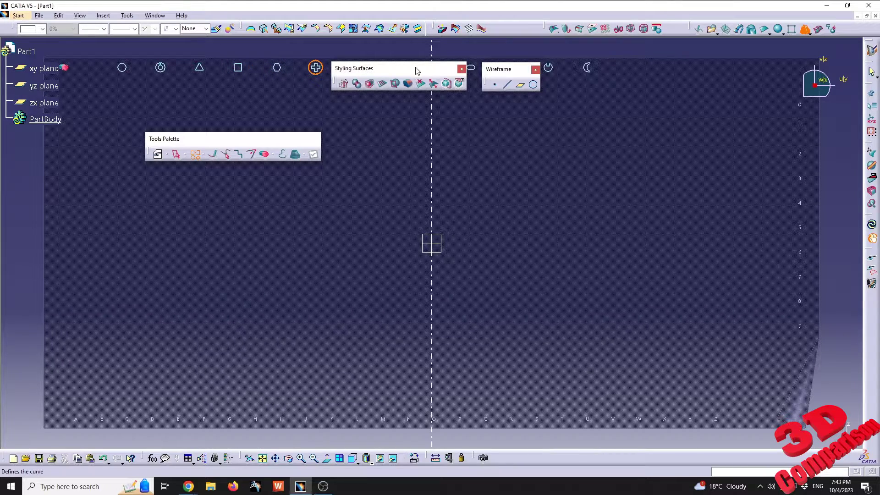
{"action": "left_click_drag", "start_coordinate": [358, 68], "coordinate": [306, 96]}
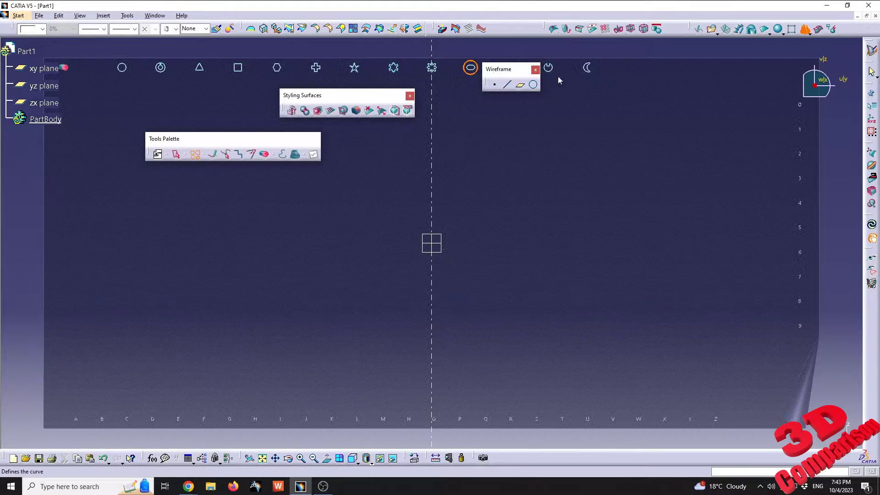
{"action": "left_click_drag", "start_coordinate": [496, 69], "coordinate": [670, 96]}
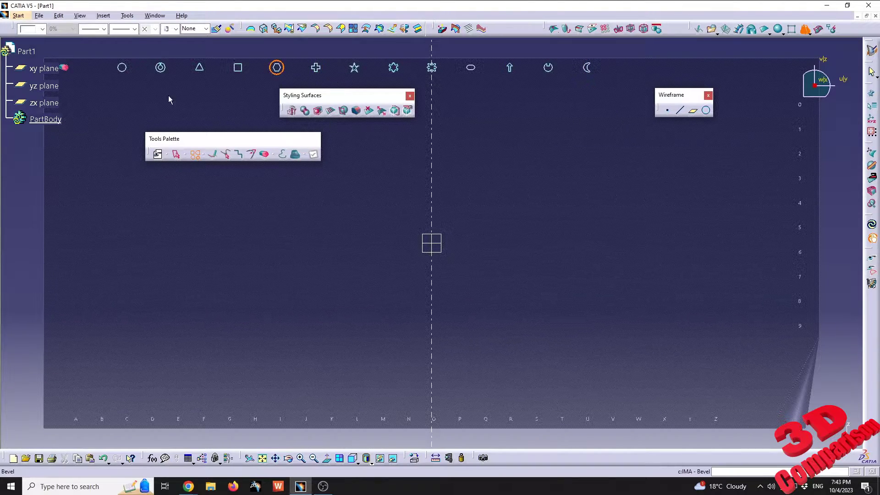
Choose the circle primitive profile, try its partial variants, and use the fifth variant with only one quarter cut straight.
{"action": "left_click", "coordinate": [122, 68]}
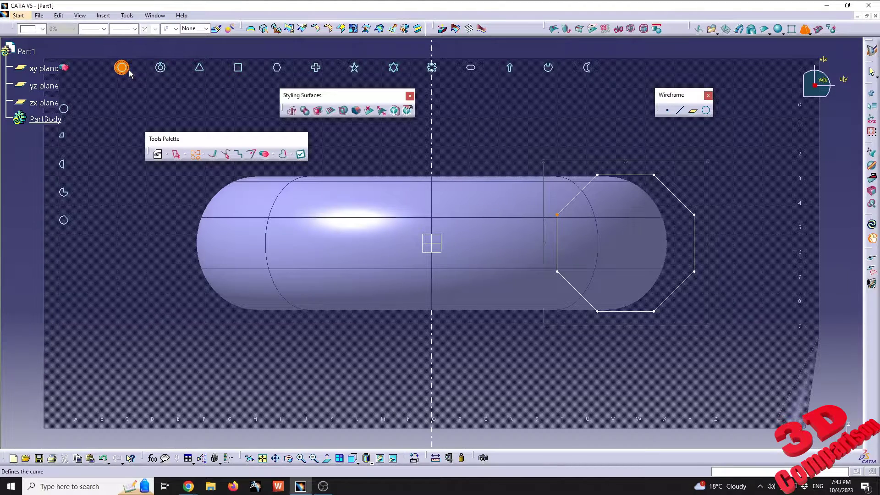
{"action": "left_click", "coordinate": [62, 137]}
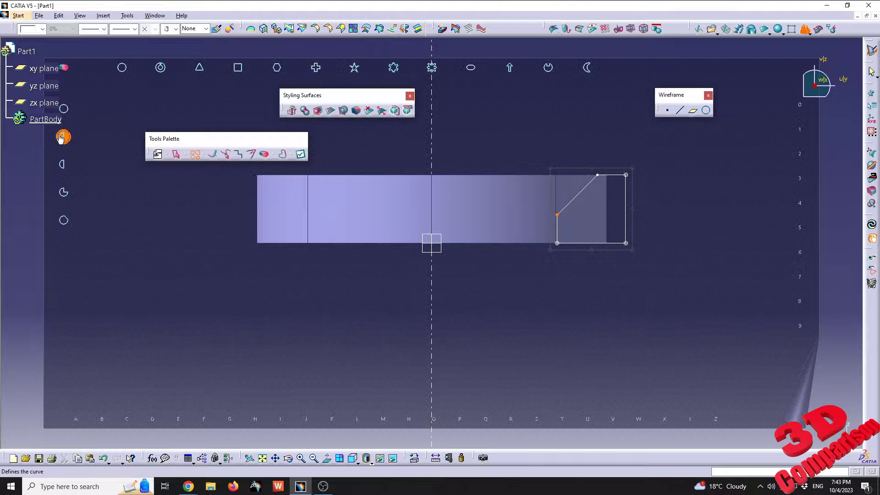
{"action": "left_click", "coordinate": [64, 164]}
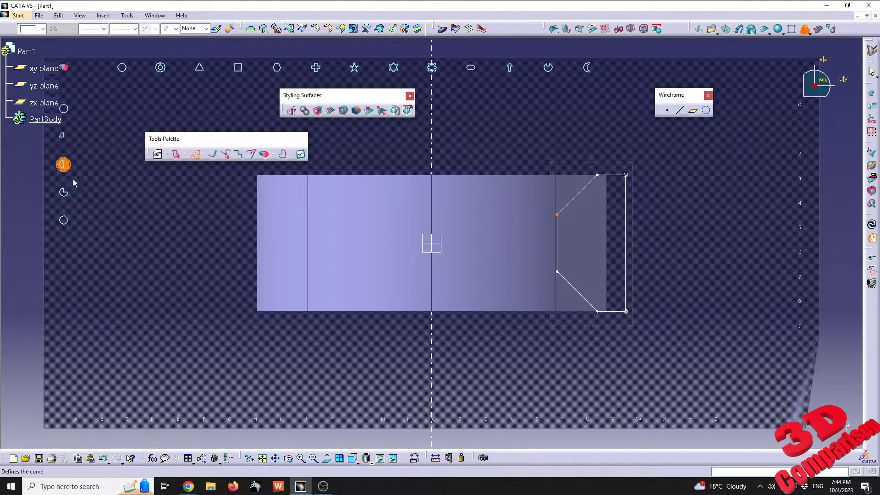
{"action": "left_click", "coordinate": [66, 195]}
{"action": "left_click", "coordinate": [63, 220]}
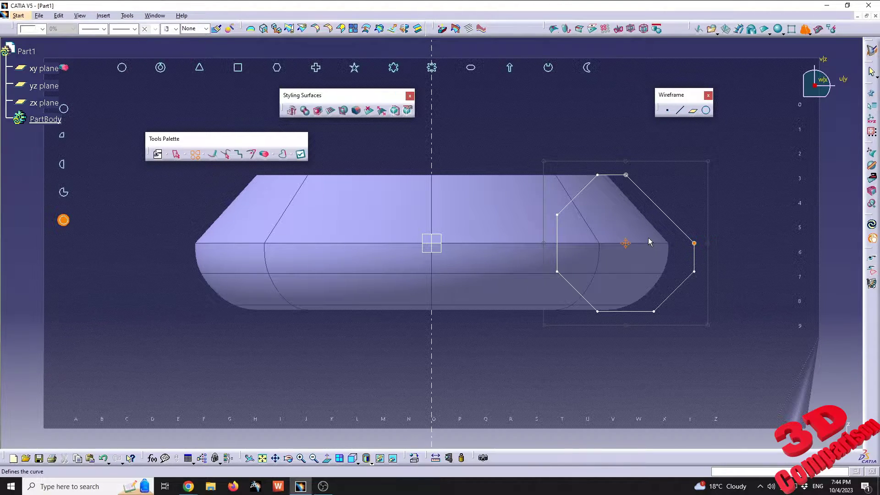
Move the profile's upper sharp vertex outward and down, and raise the neighbouring vertex nearer the revolution axis.
{"action": "right_click", "coordinate": [627, 177]}
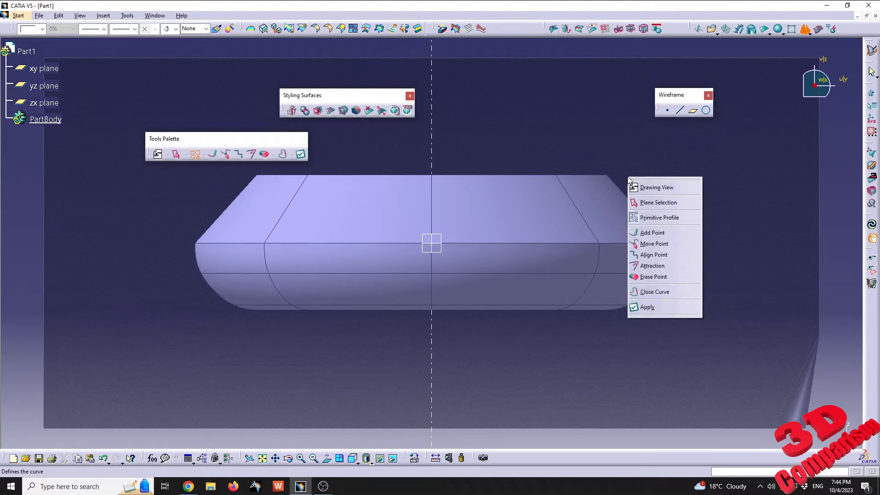
{"action": "left_click", "coordinate": [654, 244]}
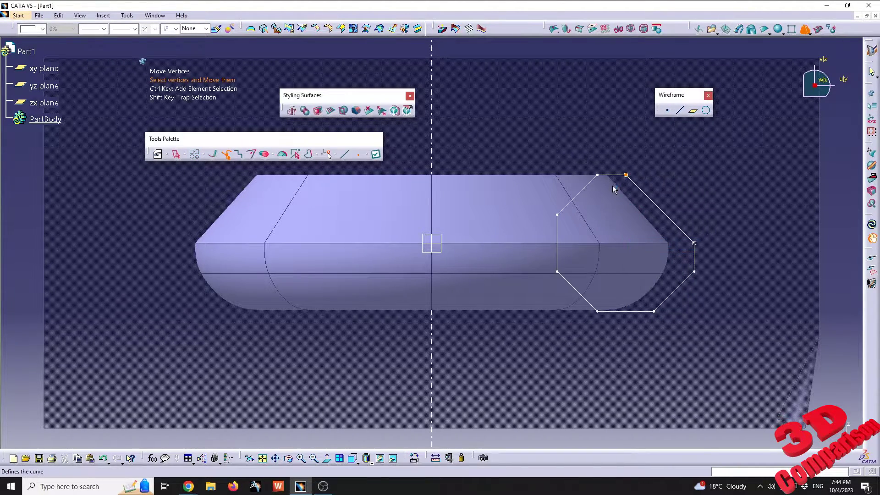
{"action": "left_click", "coordinate": [626, 175]}
{"action": "right_click", "coordinate": [626, 176]}
{"action": "left_click", "coordinate": [630, 184]}
{"action": "left_click_drag", "start_coordinate": [630, 178], "coordinate": [656, 193]}
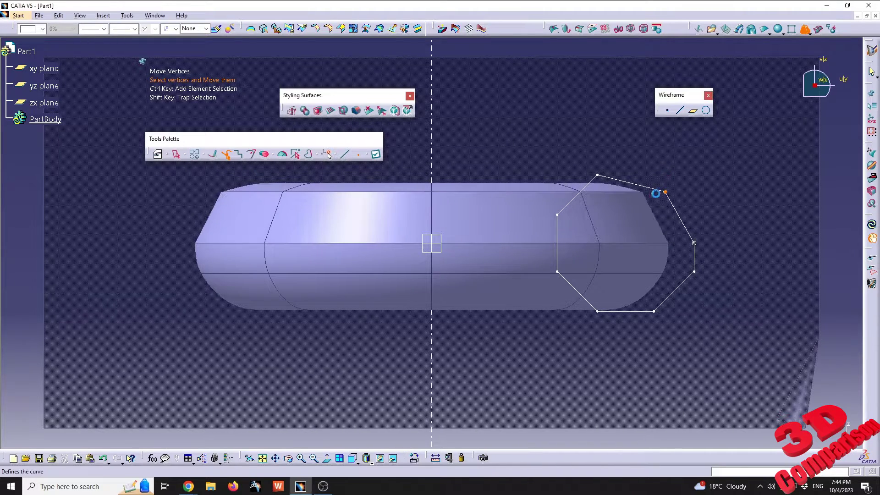
{"action": "left_click_drag", "start_coordinate": [598, 176], "coordinate": [599, 144]}
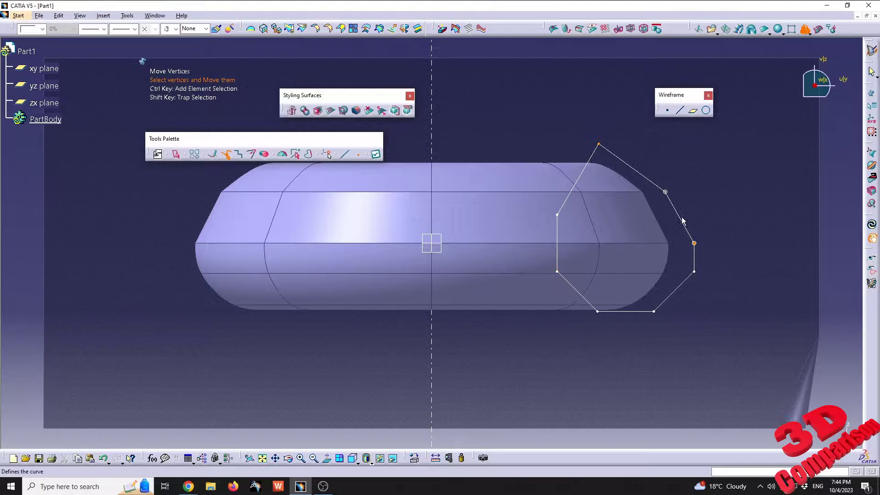
{"action": "mouse_move", "coordinate": [669, 196]}
{"action": "left_mouse_down"}
{"action": "mouse_move", "coordinate": [692, 184]}
{"action": "mouse_move", "coordinate": [677, 193]}
{"action": "left_mouse_up"}
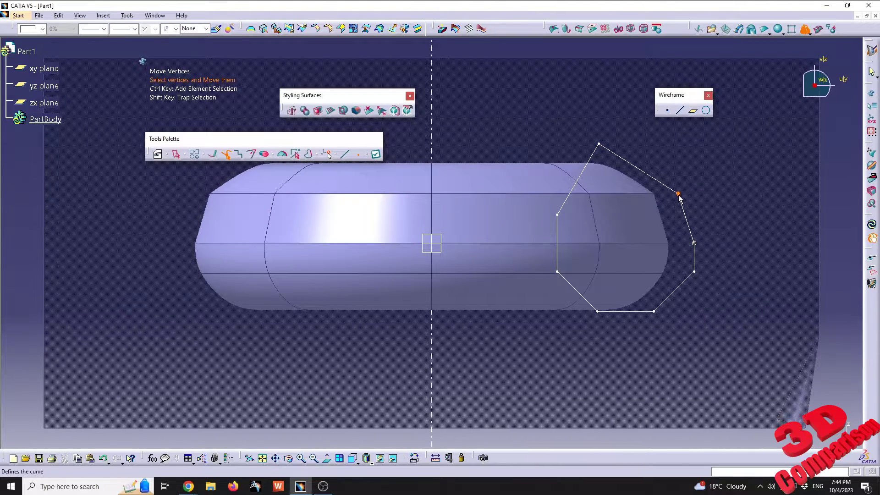
Add two vertices on the upper sloping edge of the profile and pull one of them up to form a step.
{"action": "right_click", "coordinate": [678, 196]}
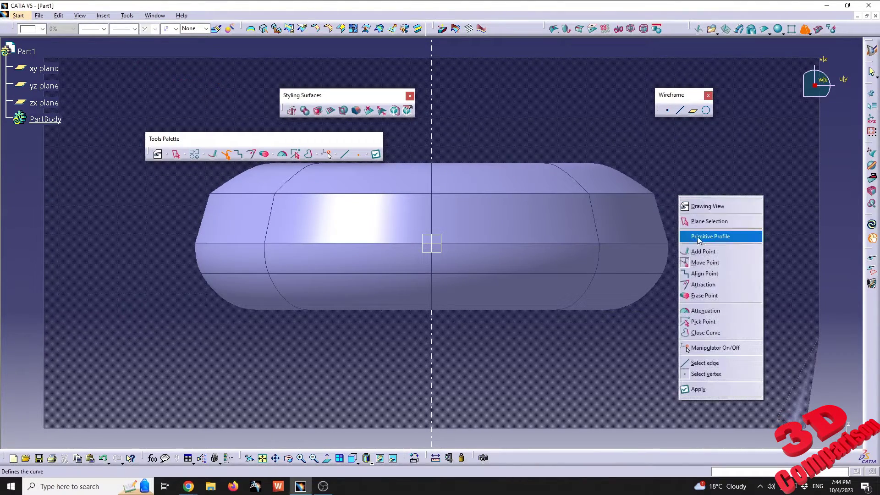
{"action": "left_click", "coordinate": [728, 252]}
{"action": "left_click", "coordinate": [635, 167]}
{"action": "left_click_drag", "start_coordinate": [659, 186], "coordinate": [644, 151]}
{"action": "right_click", "coordinate": [637, 168]}
{"action": "left_click", "coordinate": [669, 238]}
Align the two added vertices vertically and the topmost vertex horizontally with the upper one, and apply the revolve.
{"action": "right_click", "coordinate": [645, 153]}
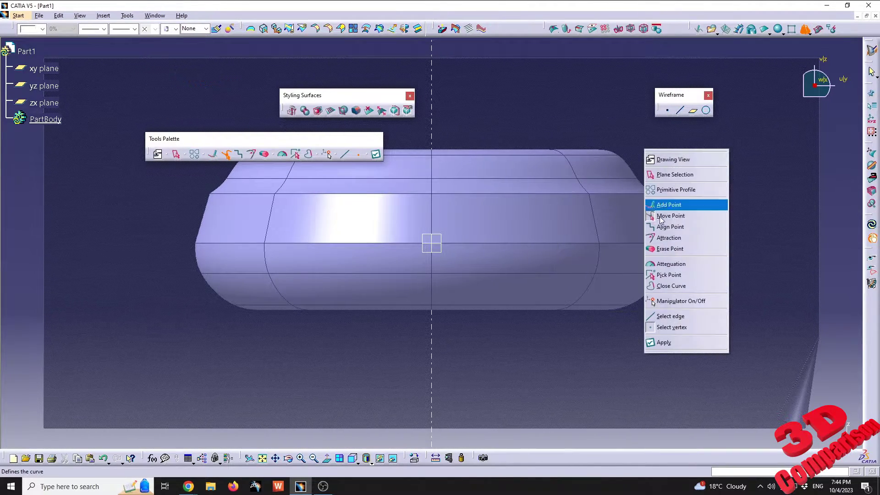
{"action": "left_click", "coordinate": [669, 226]}
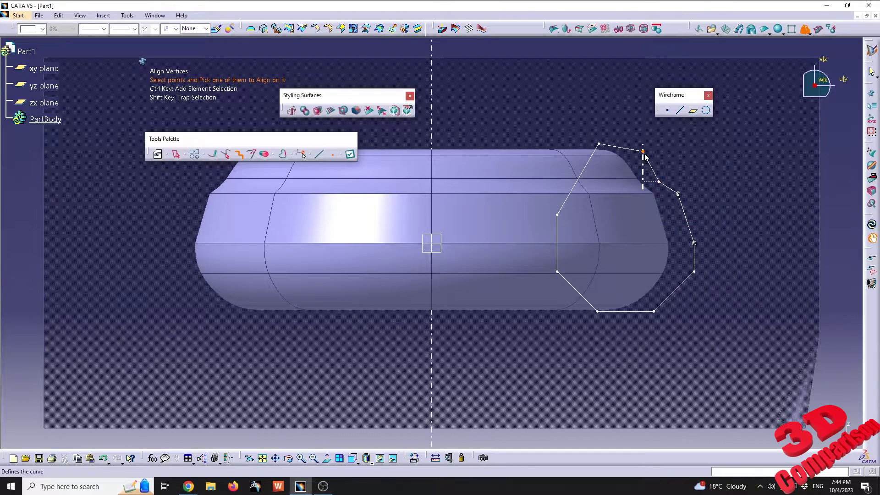
{"action": "left_click", "coordinate": [644, 153]}
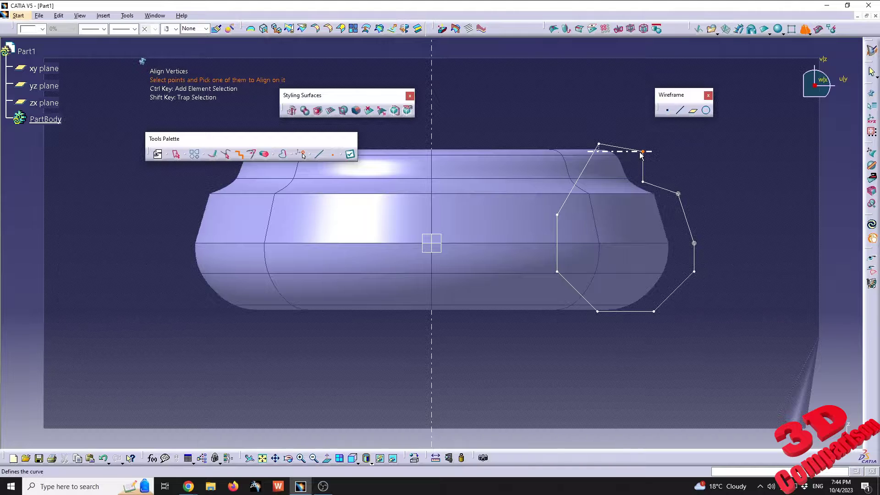
{"action": "left_click", "coordinate": [599, 144], "text": "ctrl"}
{"action": "left_click", "coordinate": [642, 152]}
{"action": "left_click", "coordinate": [643, 152]}
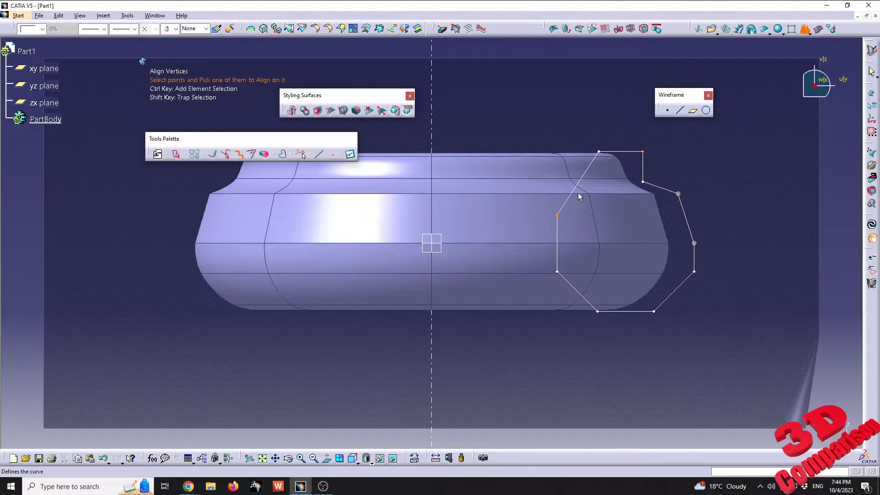
{"action": "left_click", "coordinate": [351, 156]}
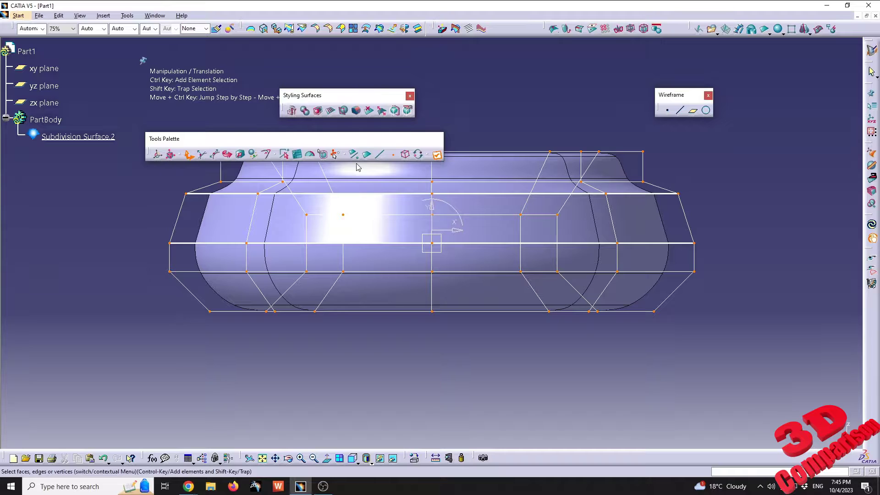
{"action": "middle_click_drag", "start_coordinate": [359, 167], "coordinate": [365, 101]}
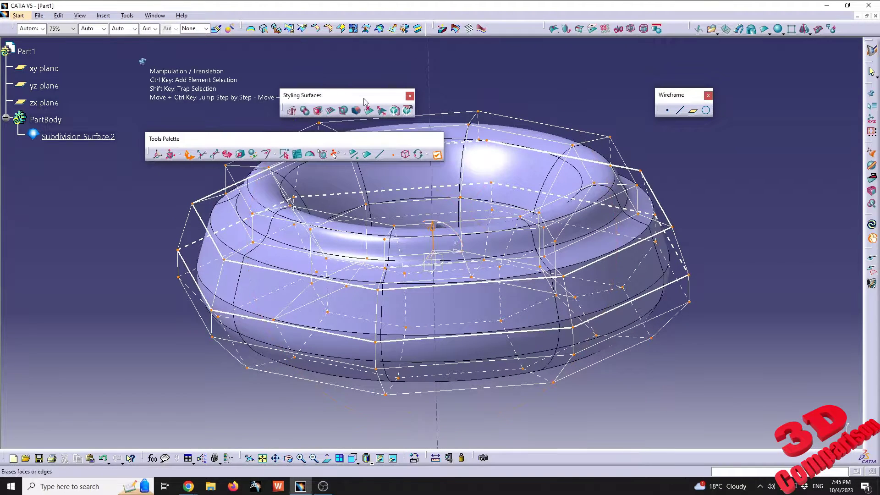
Move the Styling Surfaces toolbar and the Tools Palette clear of the ring and inspect the revolved shape from several angles.
{"action": "left_click_drag", "start_coordinate": [366, 102], "coordinate": [770, 63]}
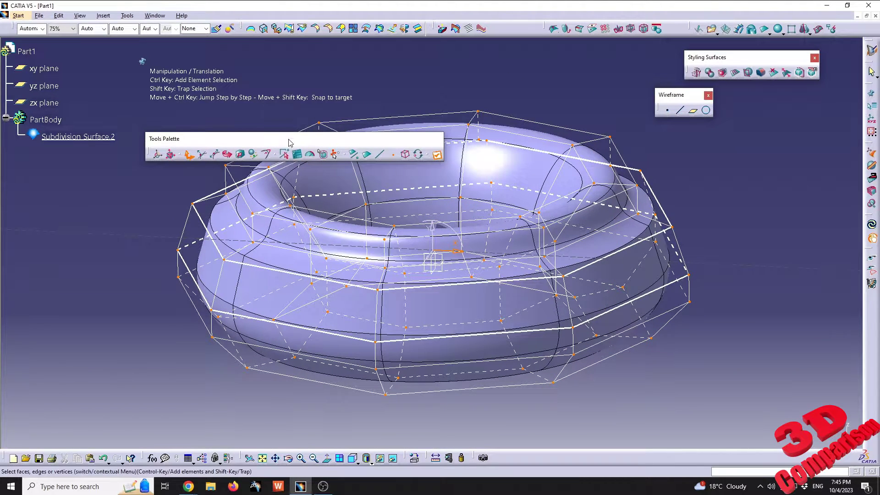
{"action": "left_click_drag", "start_coordinate": [290, 142], "coordinate": [330, 353]}
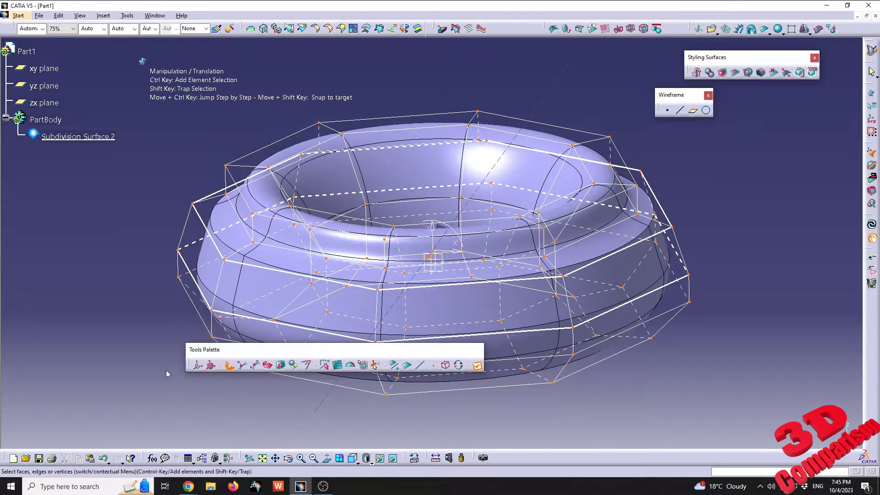
{"action": "left_click_drag", "start_coordinate": [166, 370], "coordinate": [115, 398]}
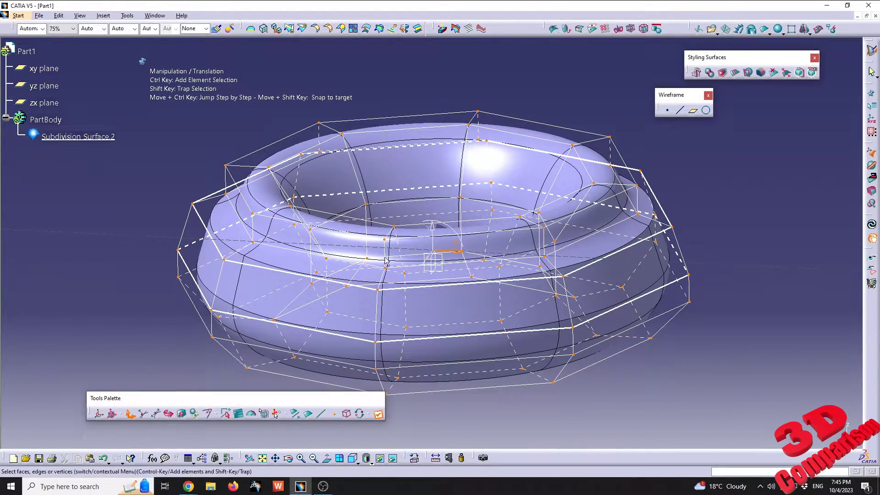
{"action": "middle_click_drag", "start_coordinate": [386, 260], "coordinate": [657, 130]}
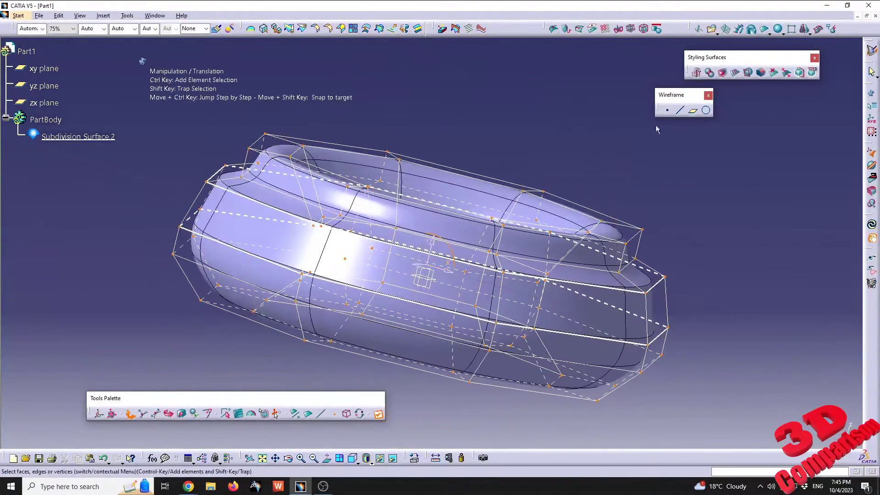
{"action": "middle_click_drag", "start_coordinate": [528, 156], "coordinate": [506, 203]}
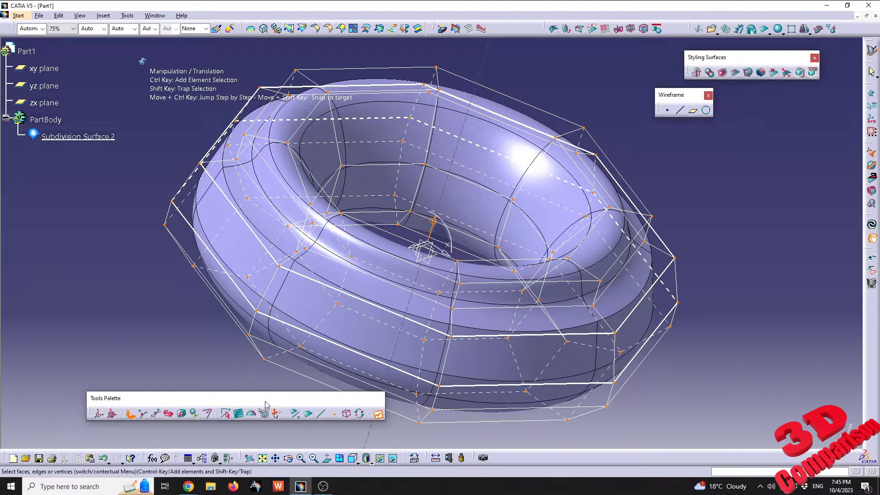
Try the manipulation modes on the ring's control mesh, including translation and rotation.
{"action": "left_click", "coordinate": [182, 414]}
{"action": "mouse_move", "coordinate": [446, 253]}
{"action": "left_mouse_down"}
{"action": "mouse_move", "coordinate": [463, 267]}
{"action": "mouse_move", "coordinate": [433, 251]}
{"action": "mouse_move", "coordinate": [454, 186]}
{"action": "mouse_move", "coordinate": [442, 227]}
{"action": "mouse_move", "coordinate": [422, 250]}
{"action": "mouse_move", "coordinate": [454, 242]}
{"action": "left_mouse_up"}
{"action": "left_click", "coordinate": [130, 414]}
{"action": "left_click", "coordinate": [169, 414]}
Undo the last mesh manipulations, redo one action, and reopen the ring's subdivision surface for editing.
{"action": "key", "text": "ctrl+z"}
{"action": "key", "text": "ctrl+z"}
{"action": "key", "text": "ctrl+z"}
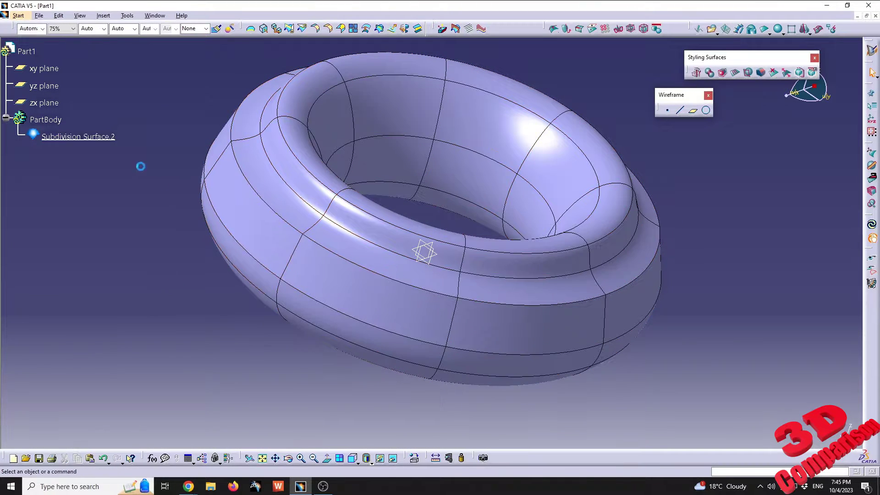
{"action": "key", "text": "ctrl+y"}
{"action": "double_click", "coordinate": [86, 138]}
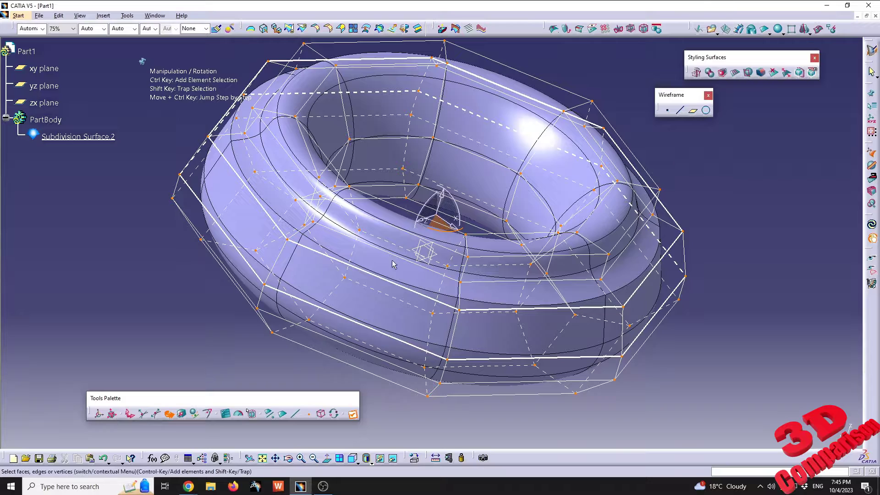
{"action": "double_click", "coordinate": [75, 138]}
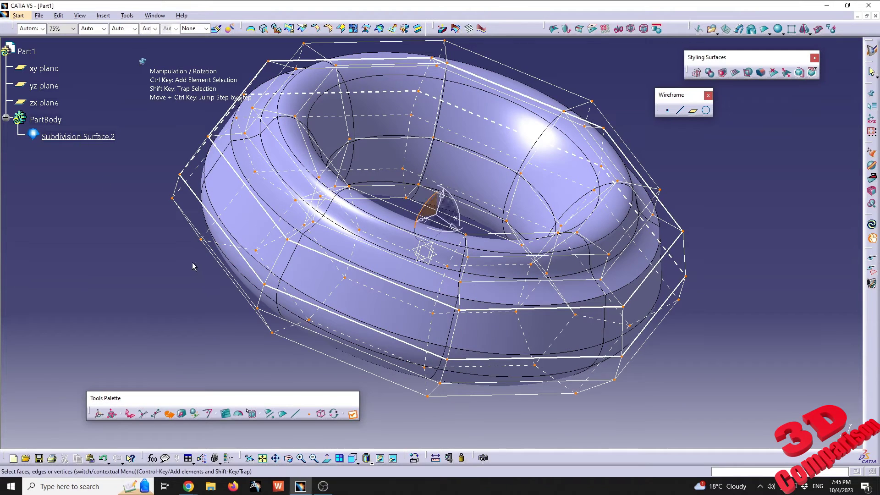
{"action": "double_click", "coordinate": [80, 137]}
Hide the ring's subdivision surface, start a new revolve on the yz plane, and bring up the primitive profiles.
{"action": "right_click", "coordinate": [109, 143]}
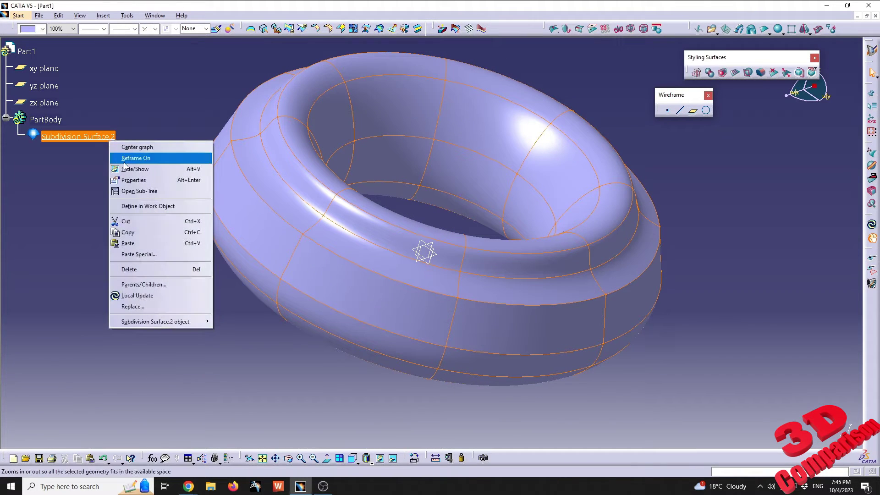
{"action": "left_click", "coordinate": [127, 168]}
{"action": "left_click", "coordinate": [49, 87]}
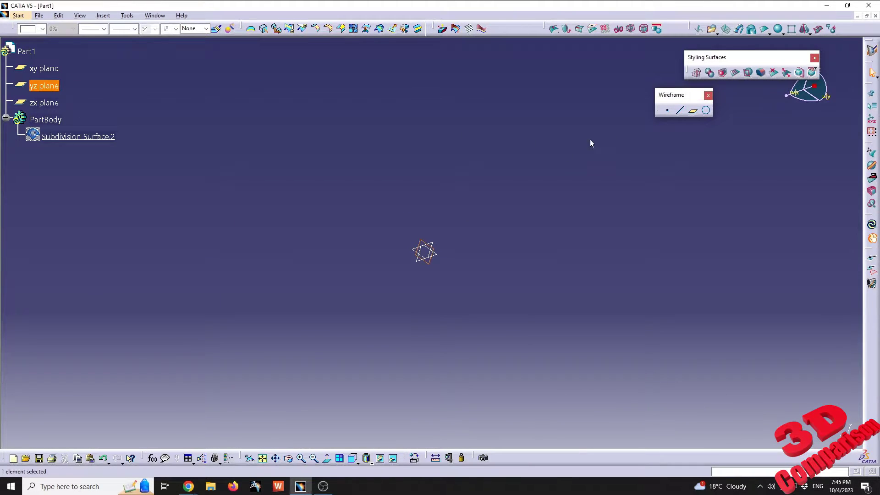
{"action": "left_click", "coordinate": [805, 29]}
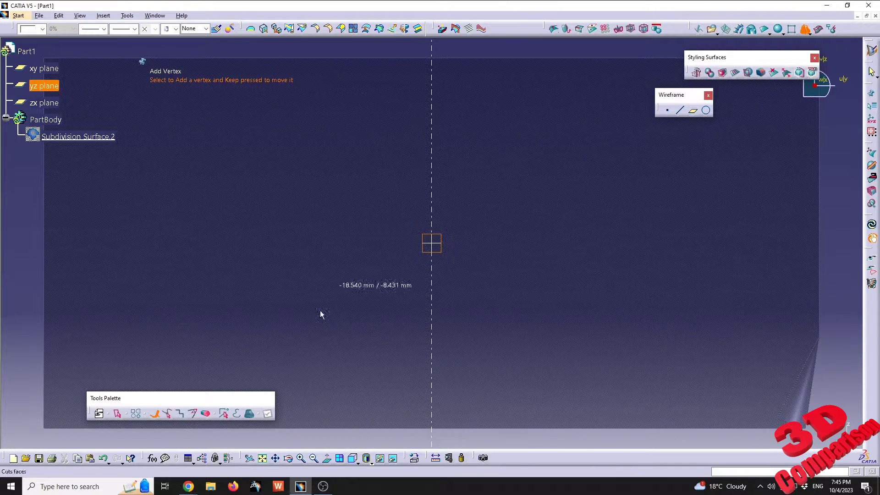
{"action": "left_click", "coordinate": [137, 416]}
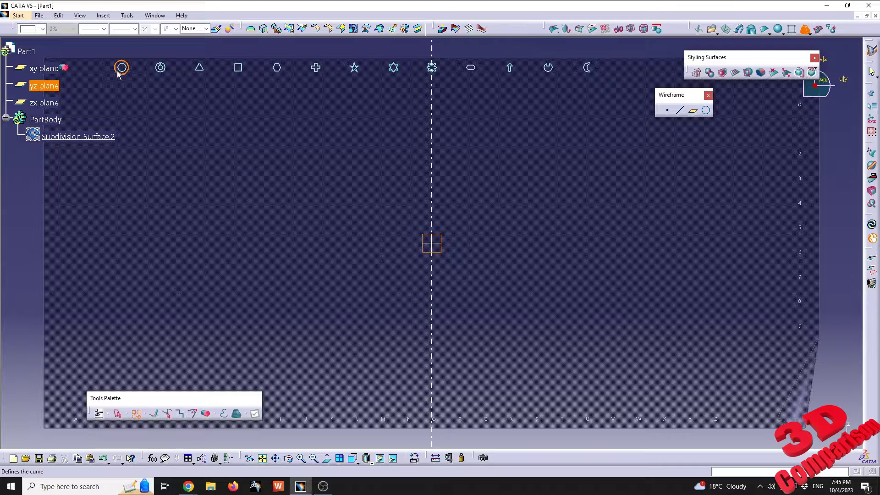
Try the triangle primitive as the revolve profile, including its half and right-angled variants.
{"action": "left_click", "coordinate": [199, 67]}
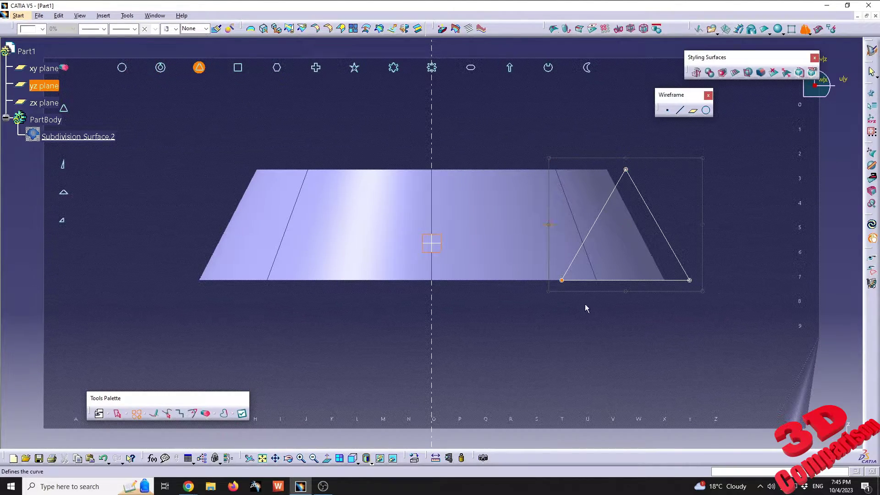
{"action": "left_click", "coordinate": [63, 193]}
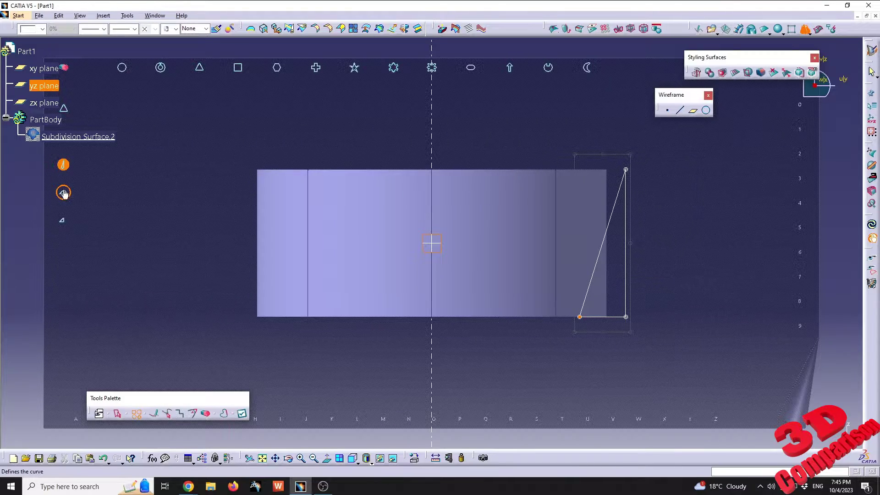
{"action": "left_click", "coordinate": [64, 193]}
{"action": "left_click", "coordinate": [63, 220]}
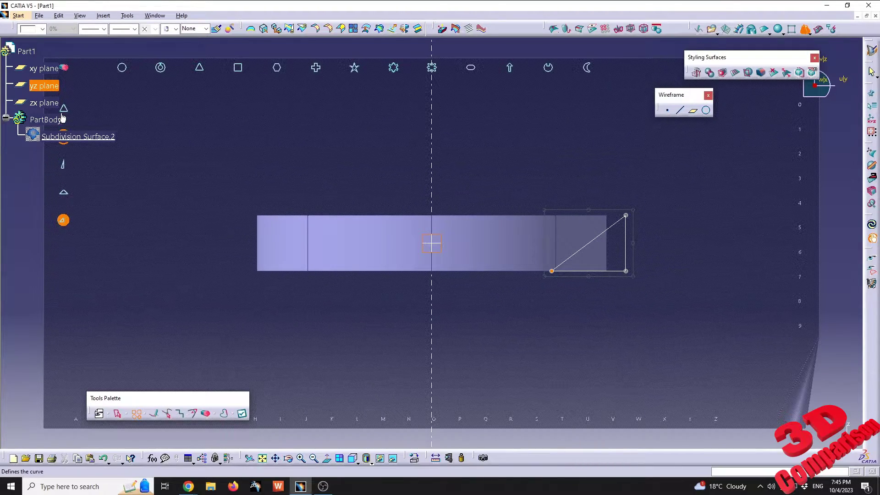
Try the square primitive as the profile, with its narrow rectangle and L-shaped variants, and return to the full square.
{"action": "left_click", "coordinate": [238, 68]}
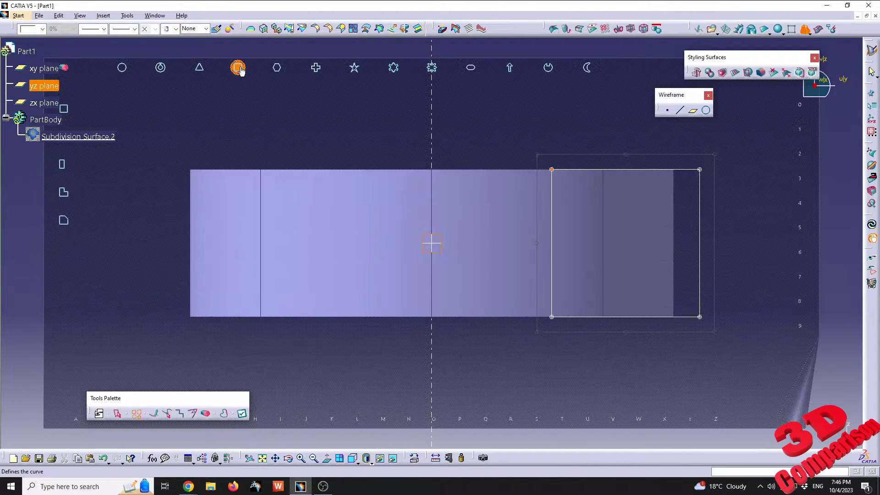
{"action": "left_click", "coordinate": [62, 164]}
{"action": "left_click", "coordinate": [63, 192]}
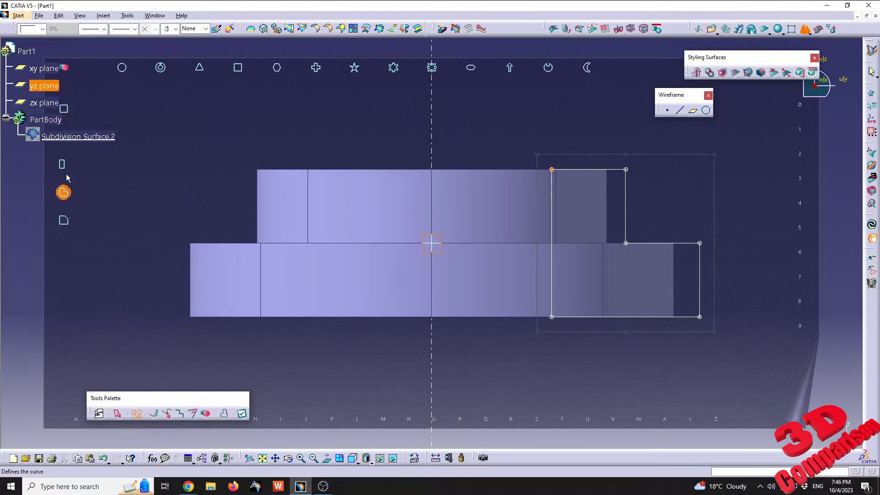
{"action": "left_click", "coordinate": [63, 164]}
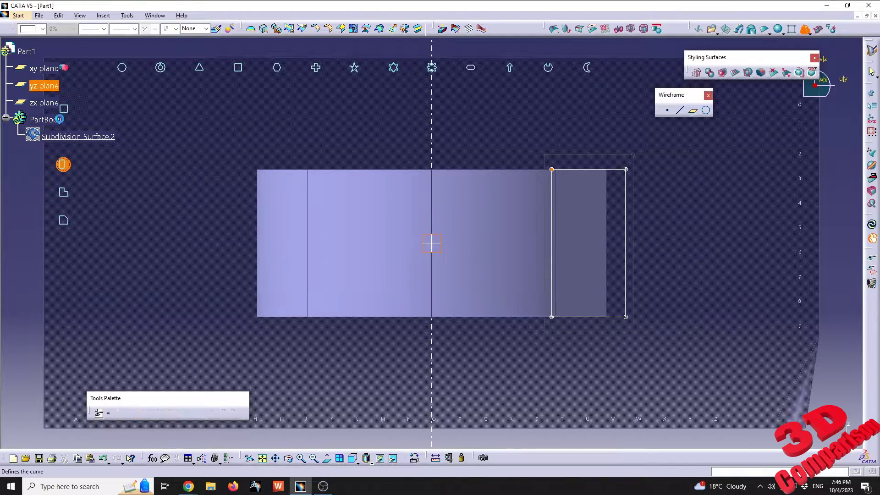
{"action": "left_click", "coordinate": [64, 110]}
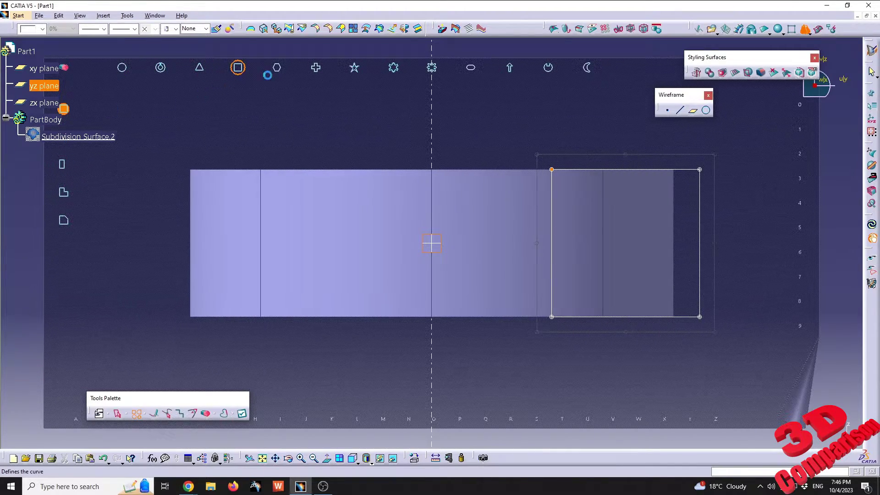
Try the cross, five-pointed star, eight-lobed flower and elongated oval primitives as the revolve profile.
{"action": "left_click", "coordinate": [317, 69]}
{"action": "left_click", "coordinate": [353, 68]}
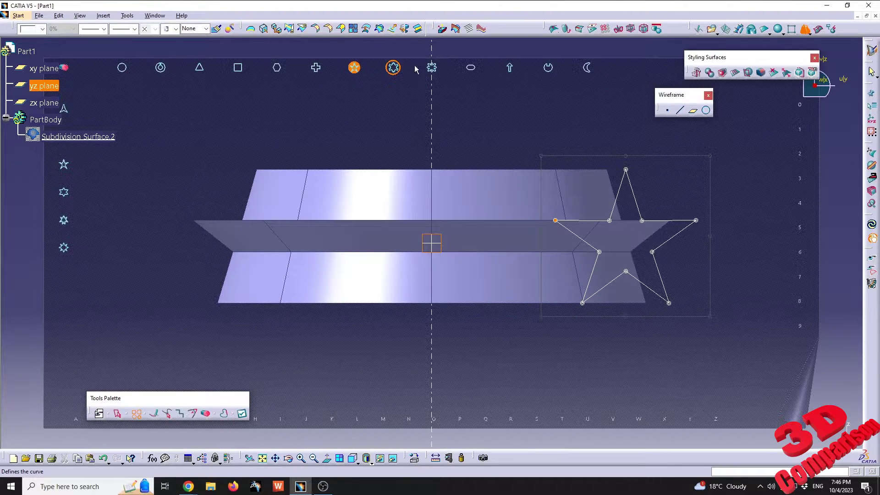
{"action": "left_click", "coordinate": [430, 67]}
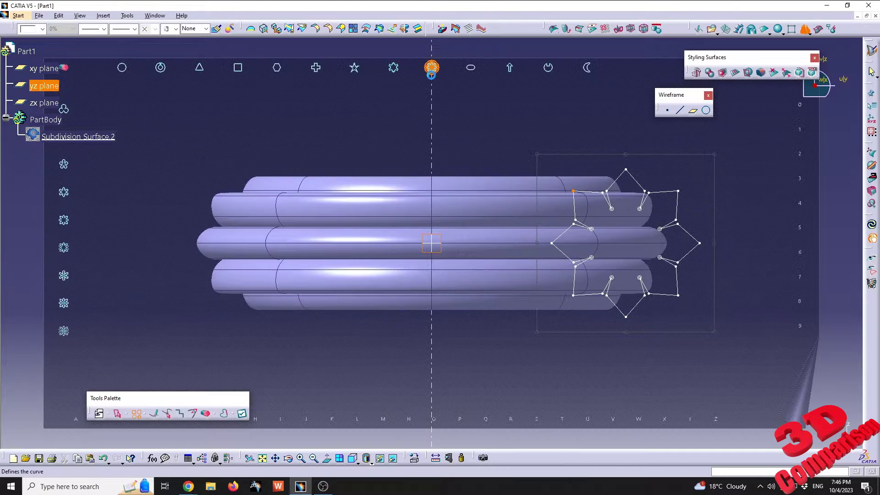
{"action": "left_click", "coordinate": [474, 71]}
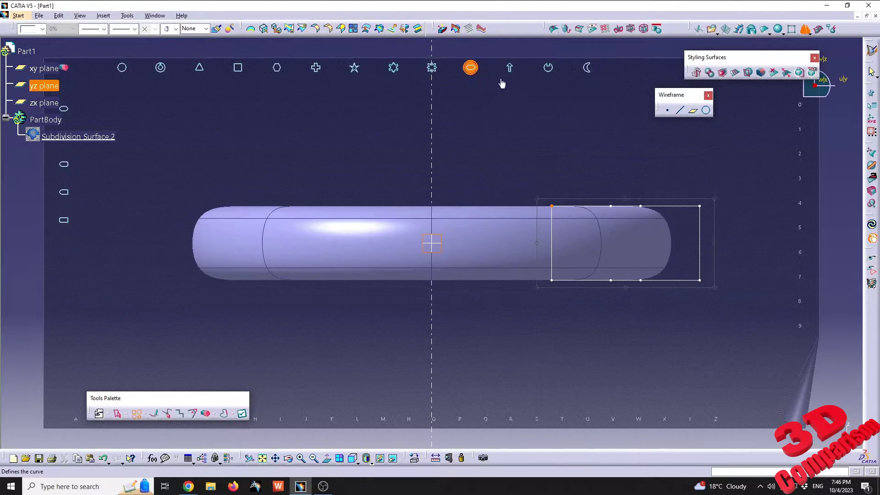
Try the arrow, notched circle and crescent primitives as the profile, including the club-shaped variant of the crescent.
{"action": "left_click", "coordinate": [510, 69]}
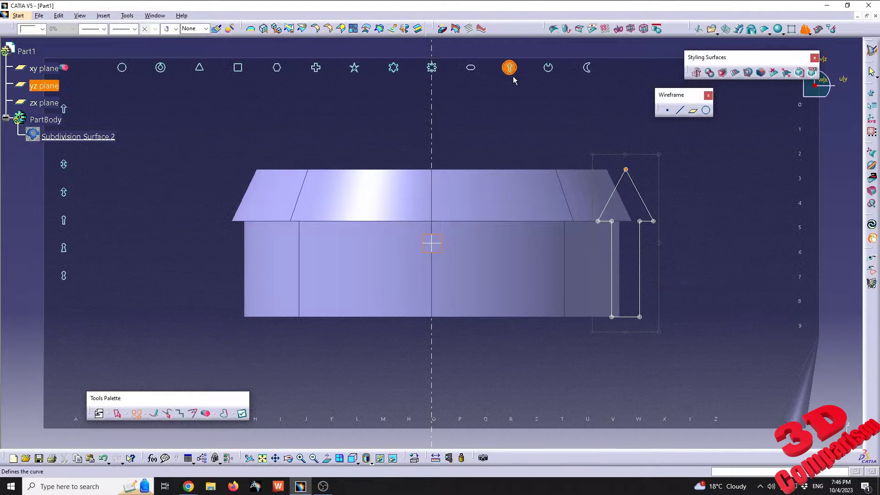
{"action": "left_click", "coordinate": [549, 70]}
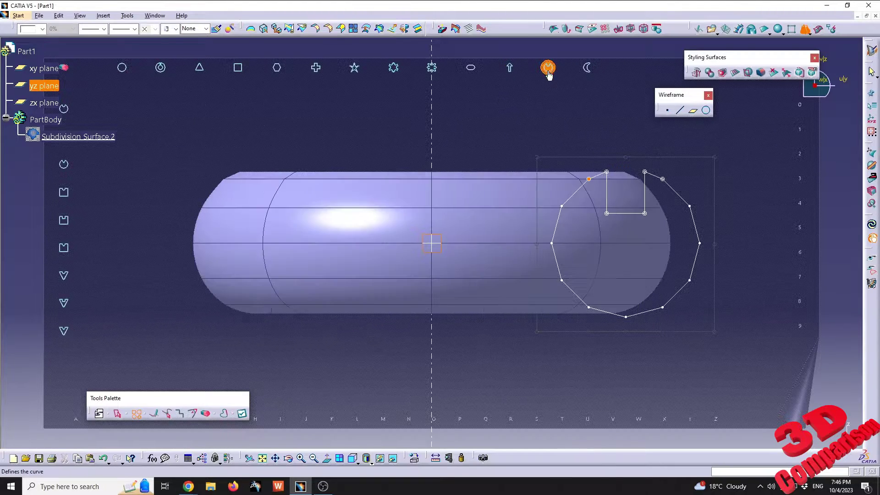
{"action": "left_click", "coordinate": [588, 69]}
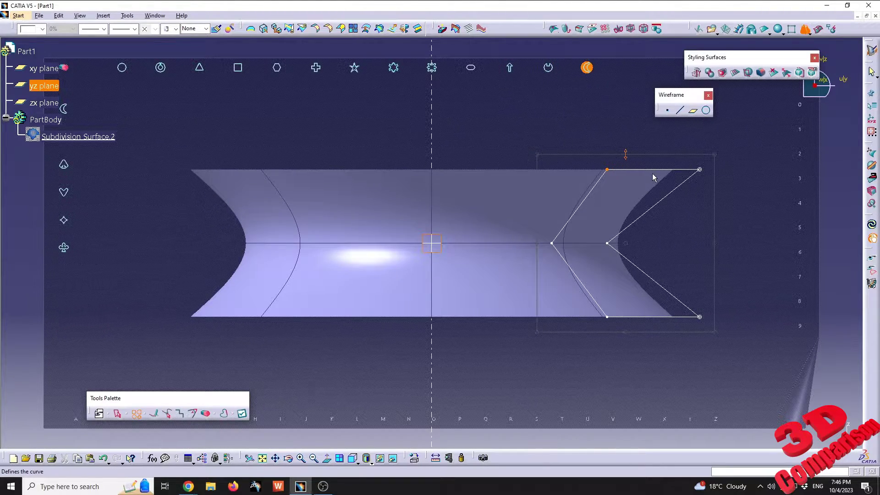
{"action": "left_click", "coordinate": [64, 248]}
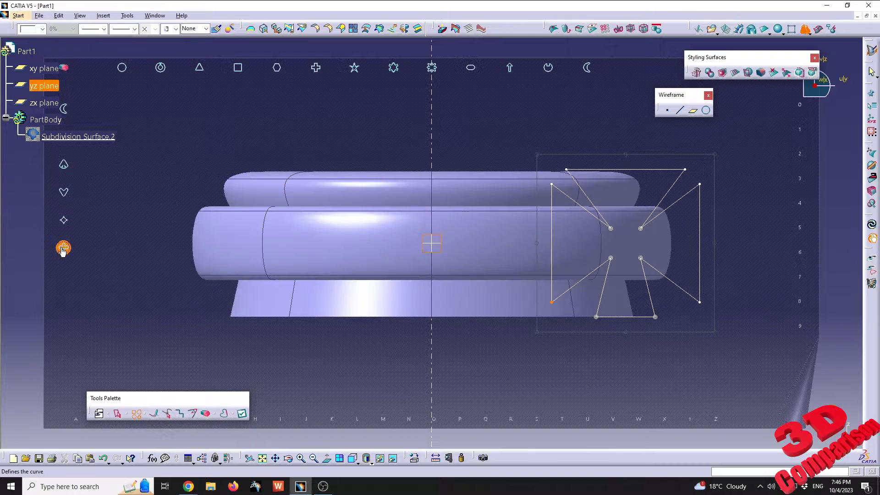
Move the Tools Palette clear of the letter primitives and try the letters V, T and P as profiles.
{"action": "left_click_drag", "start_coordinate": [146, 396], "coordinate": [139, 334]}
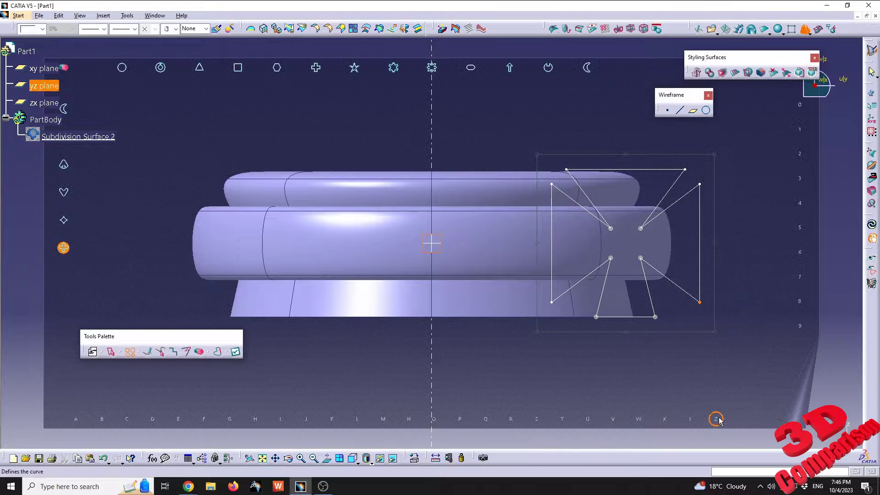
{"action": "left_click", "coordinate": [614, 419]}
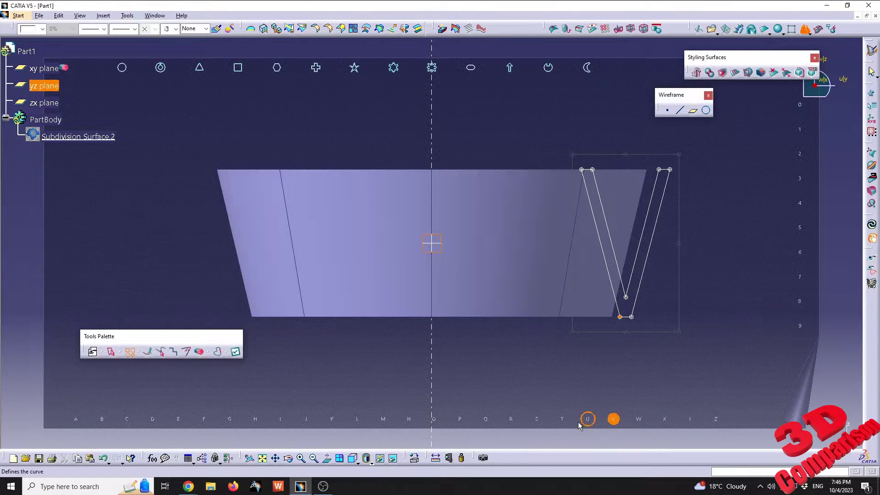
{"action": "left_click", "coordinate": [562, 420]}
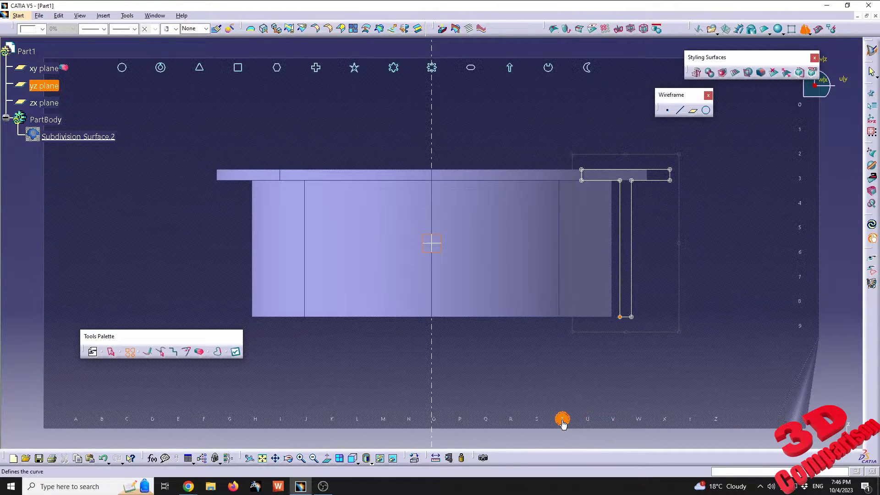
{"action": "left_click", "coordinate": [460, 419]}
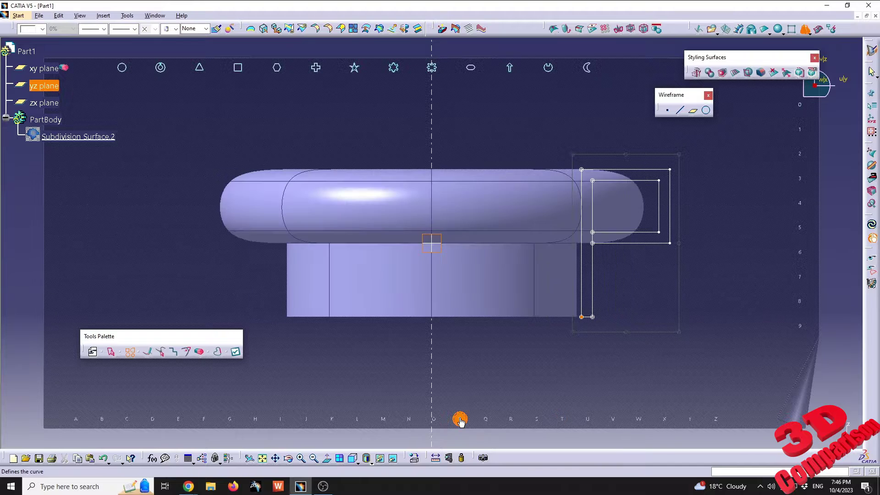
Try the digits 3, 4 and 5 as profiles, choose the digit 9, and return to adding vertices.
{"action": "left_click", "coordinate": [798, 178]}
{"action": "left_click", "coordinate": [798, 206]}
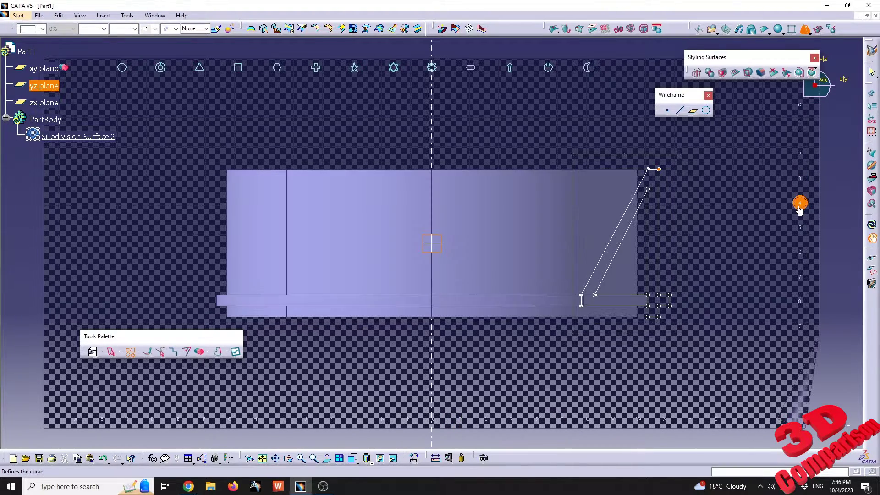
{"action": "left_click", "coordinate": [799, 228]}
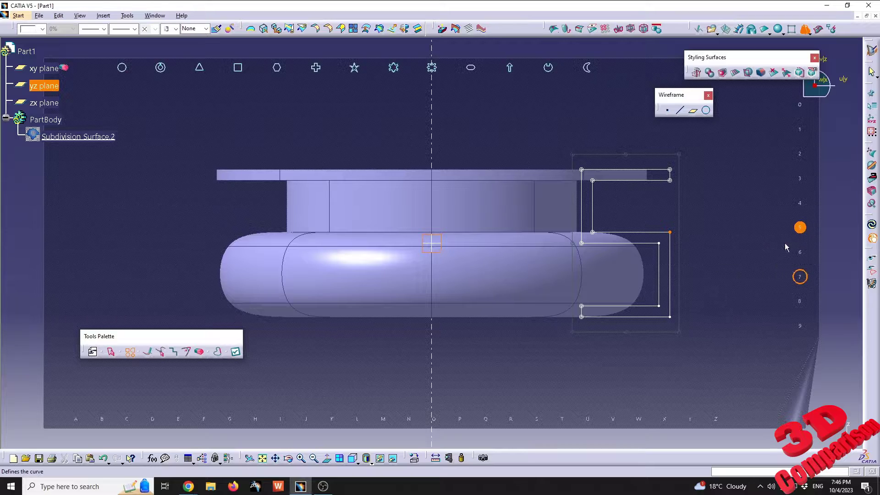
{"action": "left_click", "coordinate": [800, 179]}
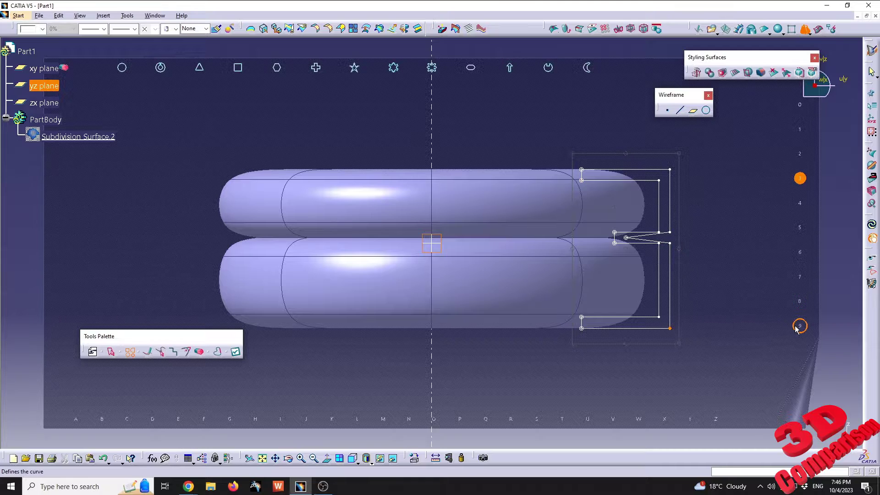
{"action": "key", "text": "ctrl+z"}
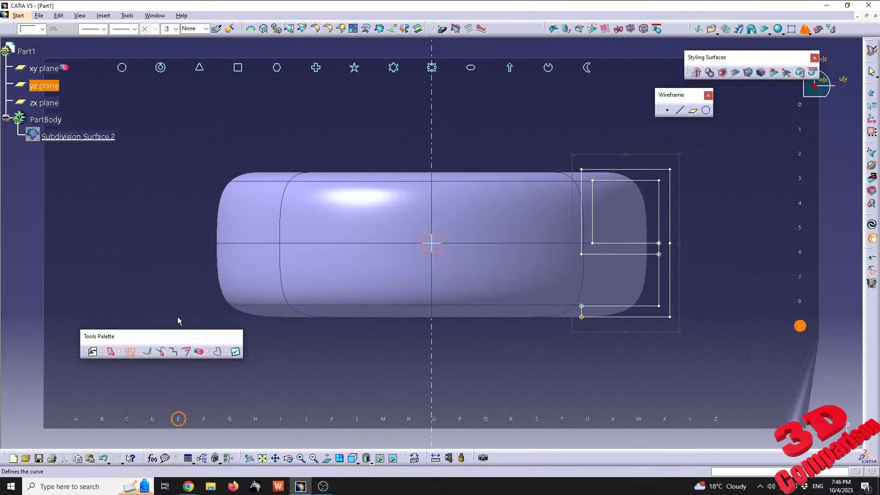
{"action": "left_click", "coordinate": [148, 352]}
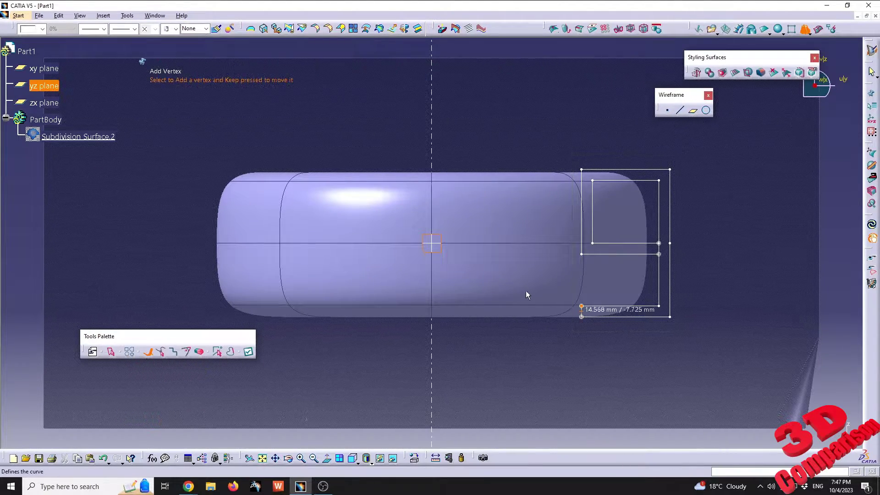
Add vertices on the inner edges of the digit 9 profile's upper loop, then erase its corner vertex and the added upper vertex.
{"action": "left_click", "coordinate": [575, 272]}
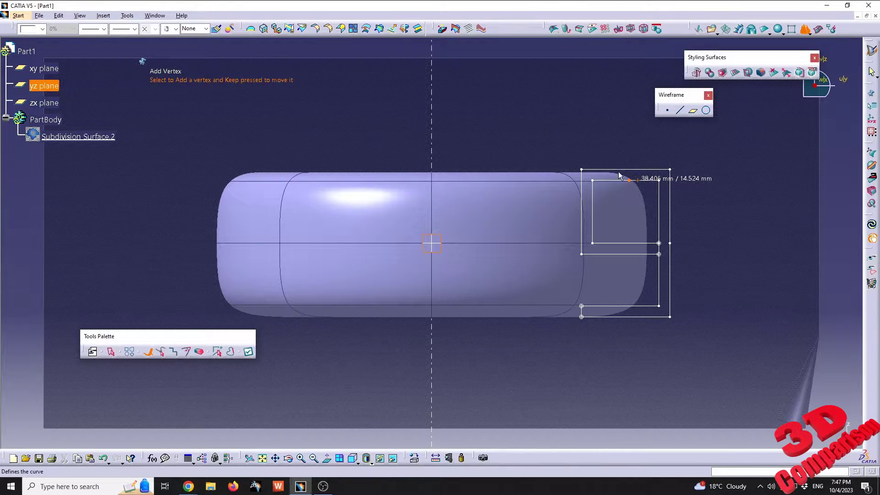
{"action": "right_click", "coordinate": [593, 216]}
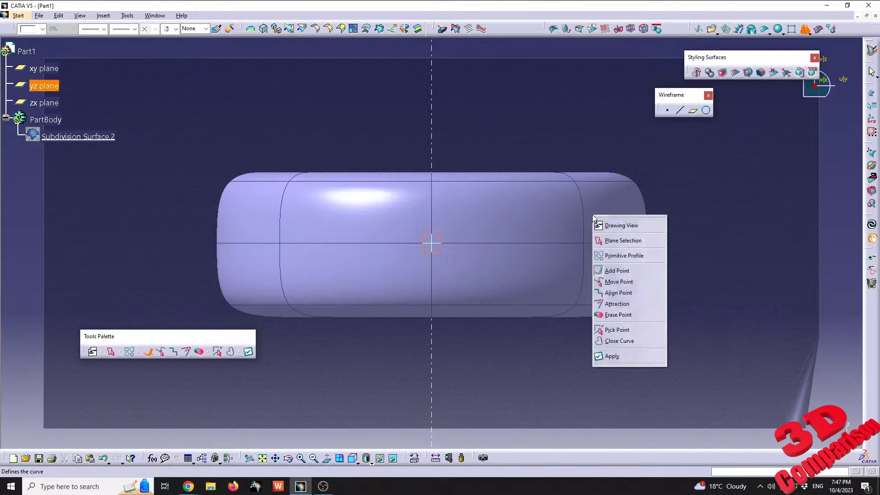
{"action": "left_click", "coordinate": [619, 315]}
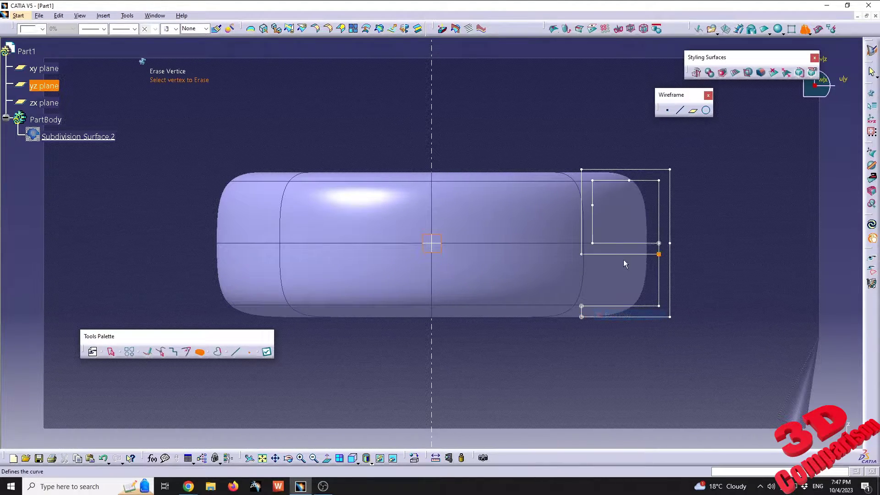
{"action": "left_click", "coordinate": [598, 188]}
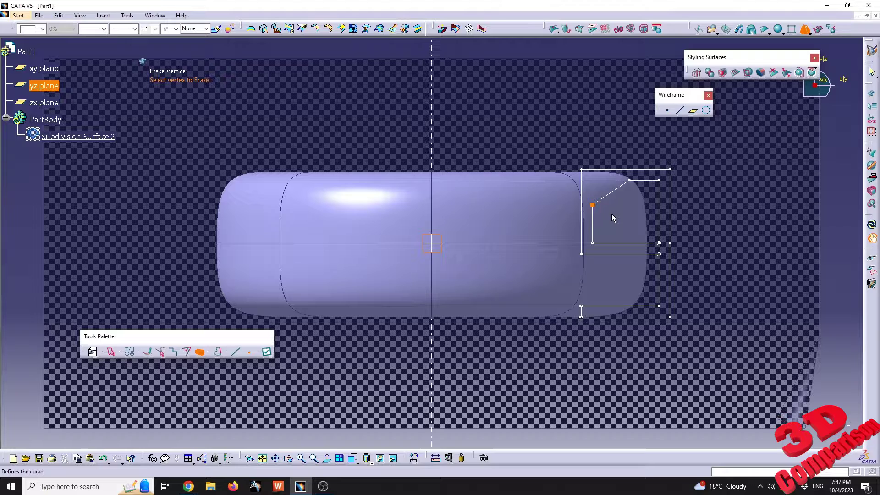
{"action": "left_click", "coordinate": [630, 182]}
Apply the revolve of the edited digit 9 profile and hide the resulting ring surface.
{"action": "left_click", "coordinate": [266, 352]}
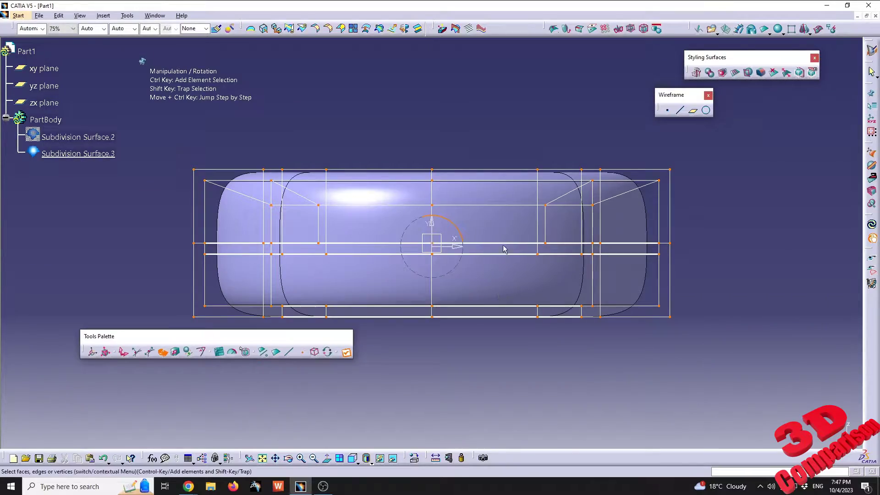
{"action": "middle_click_drag", "start_coordinate": [495, 151], "coordinate": [424, 201]}
{"action": "key", "text": "Escape"}
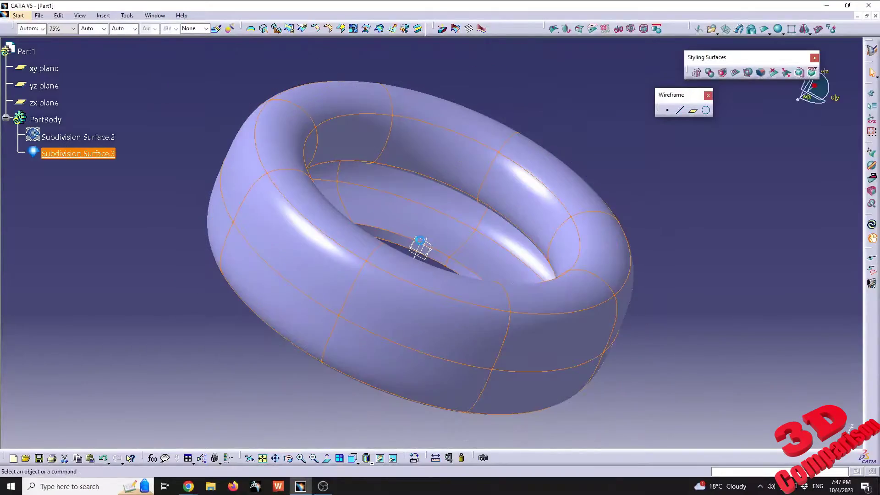
{"action": "middle_click_drag", "start_coordinate": [230, 327], "coordinate": [308, 275]}
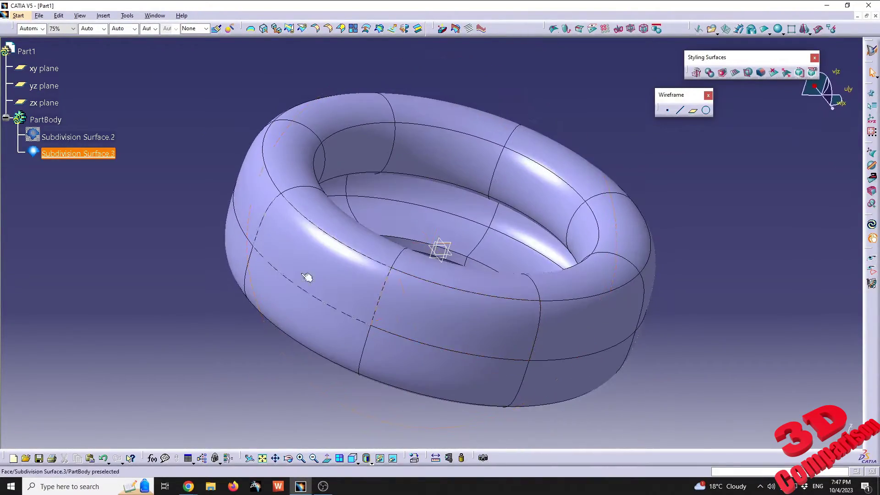
{"action": "right_click", "coordinate": [116, 158]}
{"action": "left_click", "coordinate": [129, 180]}
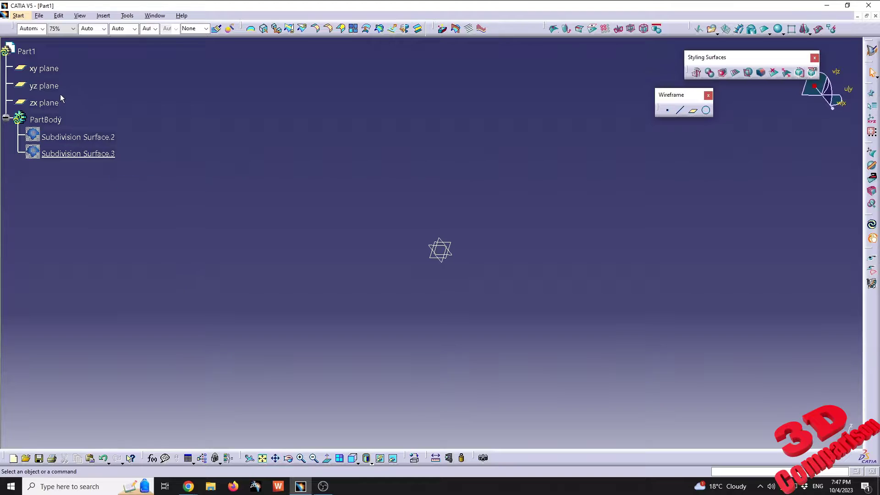
Start a new revolve on the yz plane and place the first three profile vertices, flaring outward from the neck to the shoulder.
{"action": "left_click", "coordinate": [51, 87]}
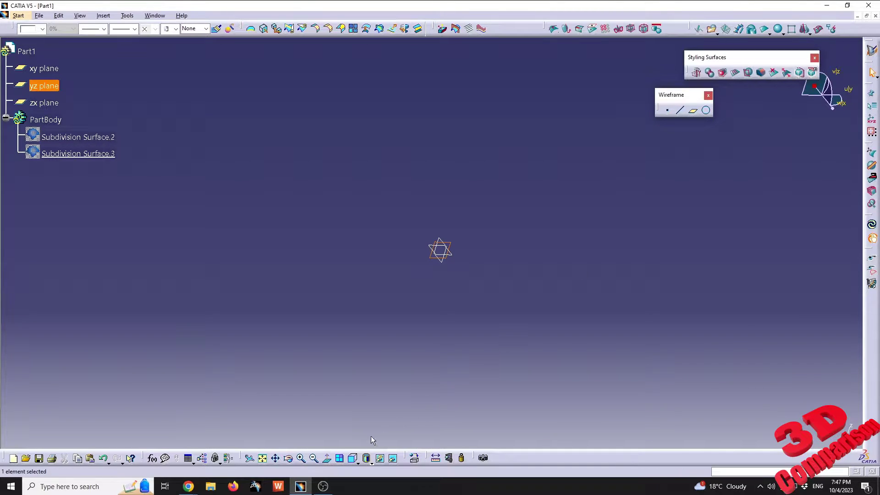
{"action": "left_click", "coordinate": [354, 459]}
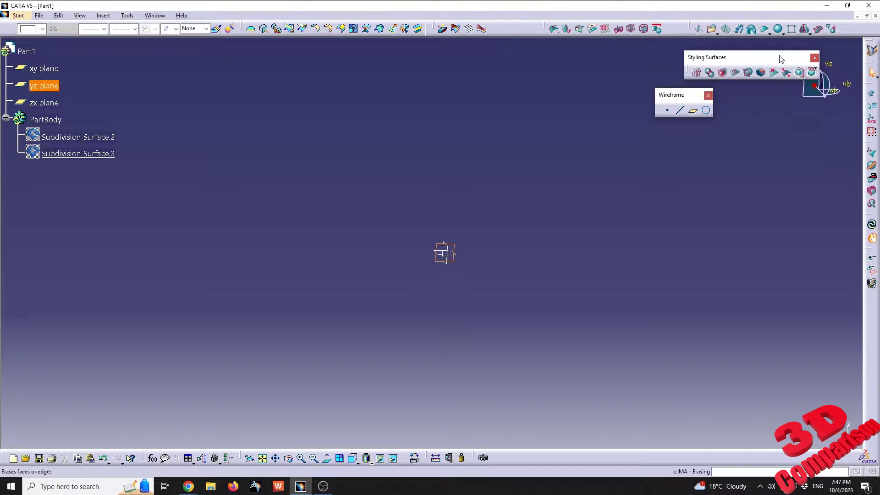
{"action": "left_click", "coordinate": [805, 29]}
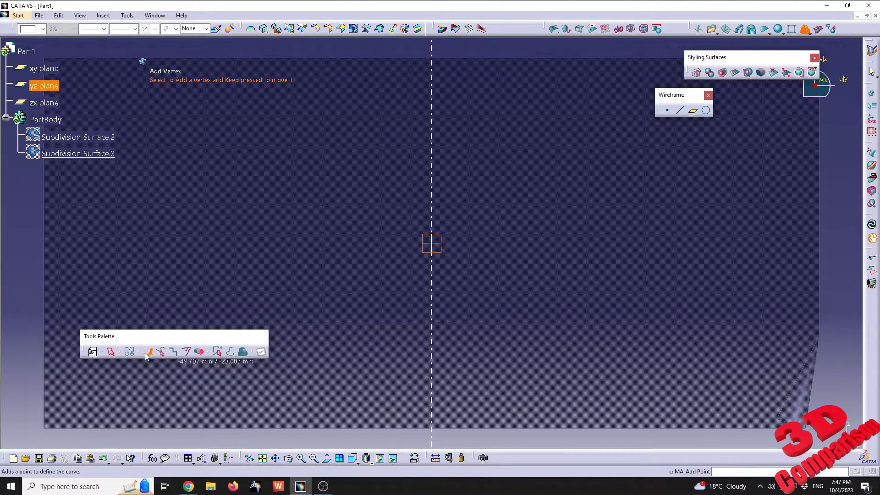
{"action": "left_click", "coordinate": [393, 85]}
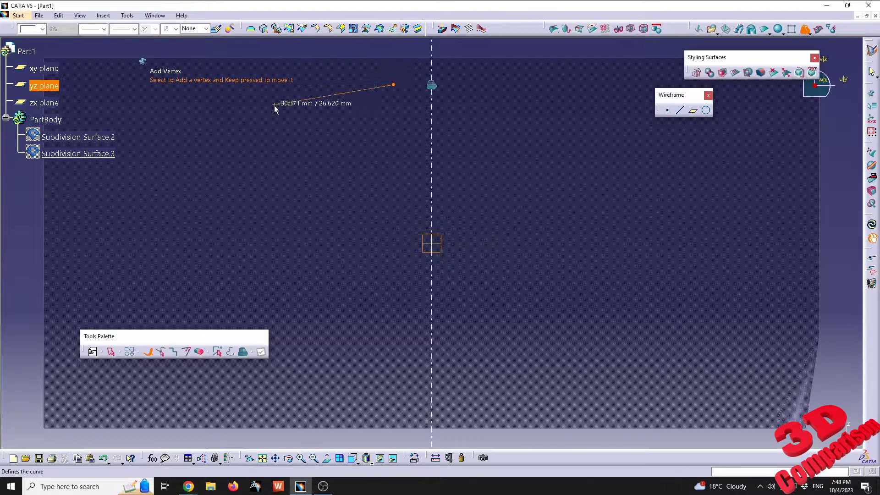
{"action": "left_click", "coordinate": [363, 137]}
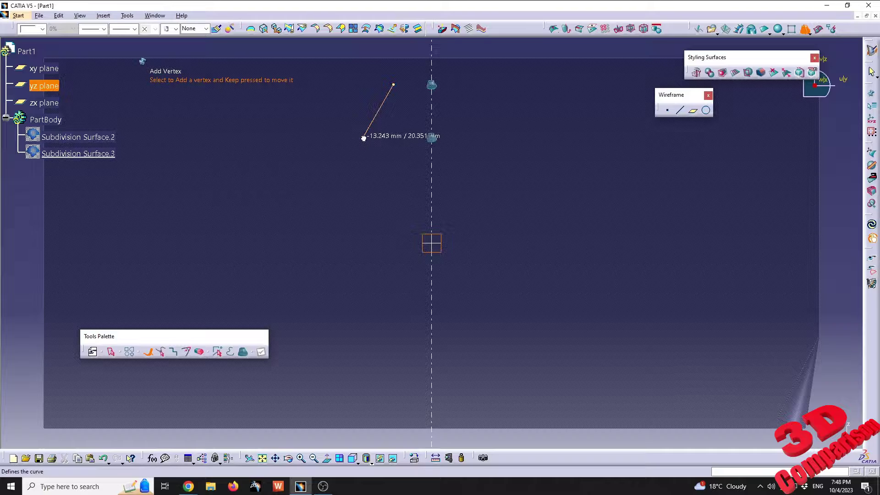
{"action": "left_click_drag", "start_coordinate": [364, 138], "coordinate": [332, 192]}
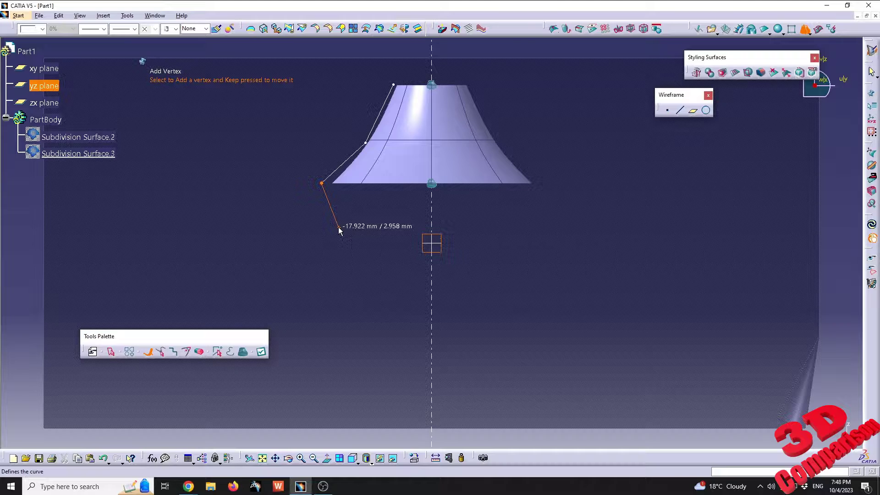
{"action": "key", "text": "Escape"}
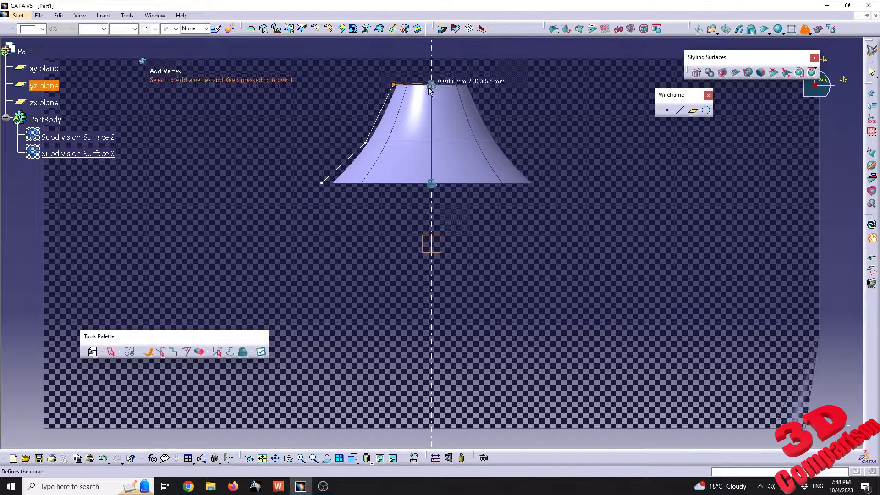
Extend the profile downward with four more vertices to form the vase body, ending at about -12.5 mm / -21.6 mm.
{"action": "left_click", "coordinate": [432, 85]}
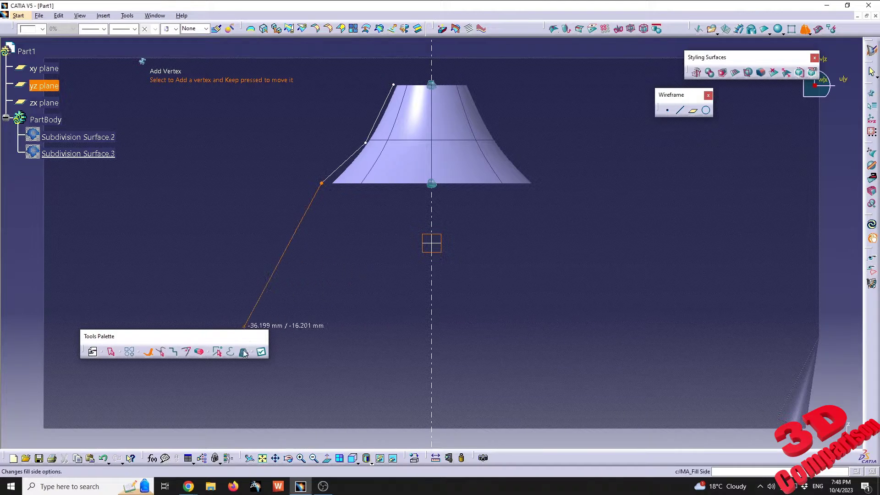
{"action": "left_click", "coordinate": [336, 225]}
{"action": "left_click", "coordinate": [336, 271]}
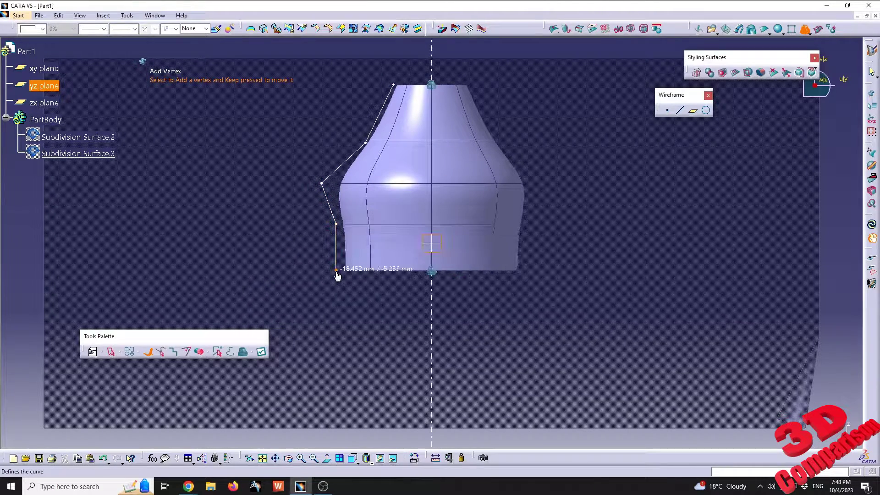
{"action": "left_click", "coordinate": [348, 319]}
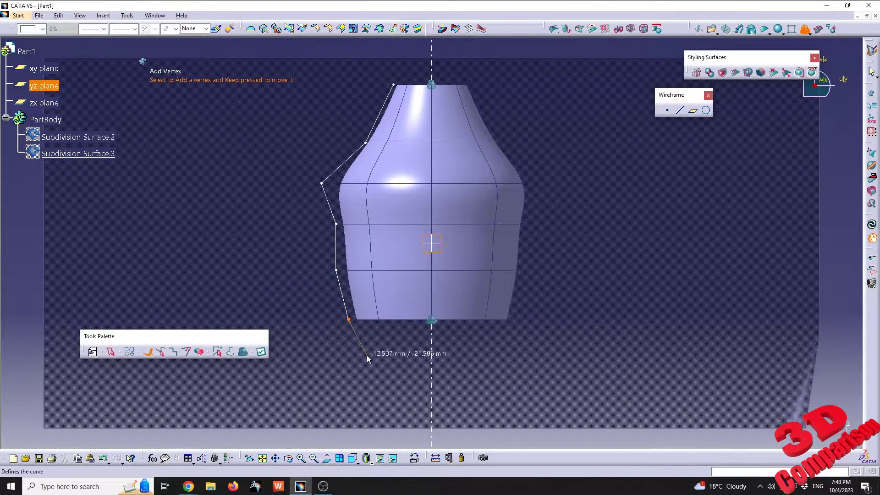
{"action": "left_click", "coordinate": [366, 355]}
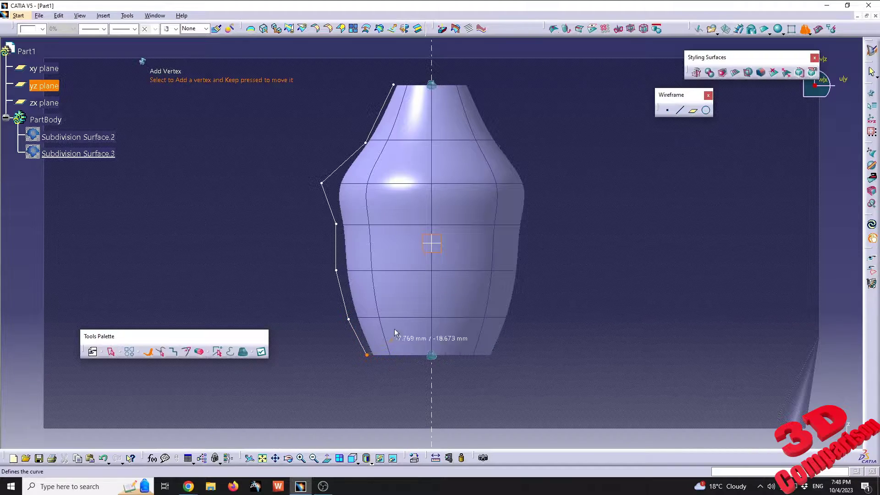
Try filling the vase's top and bottom ends, then switch the fill off again for both ends.
{"action": "double_click", "coordinate": [385, 337]}
{"action": "middle_click_drag", "start_coordinate": [383, 337], "coordinate": [426, 257]}
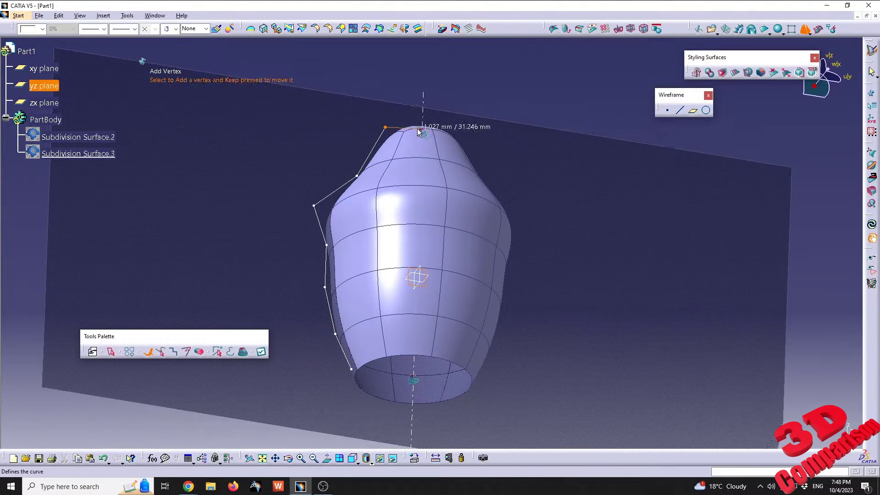
{"action": "key", "text": "ctrl+shift+u"}
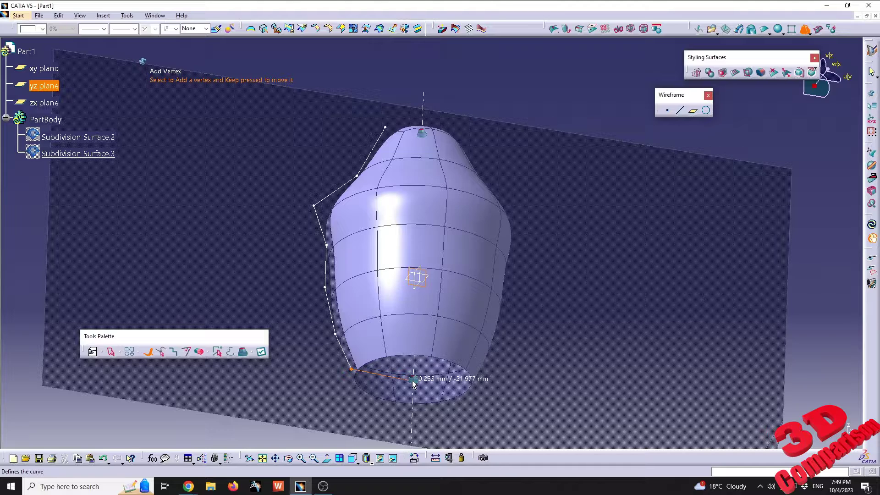
{"action": "left_click", "coordinate": [243, 353]}
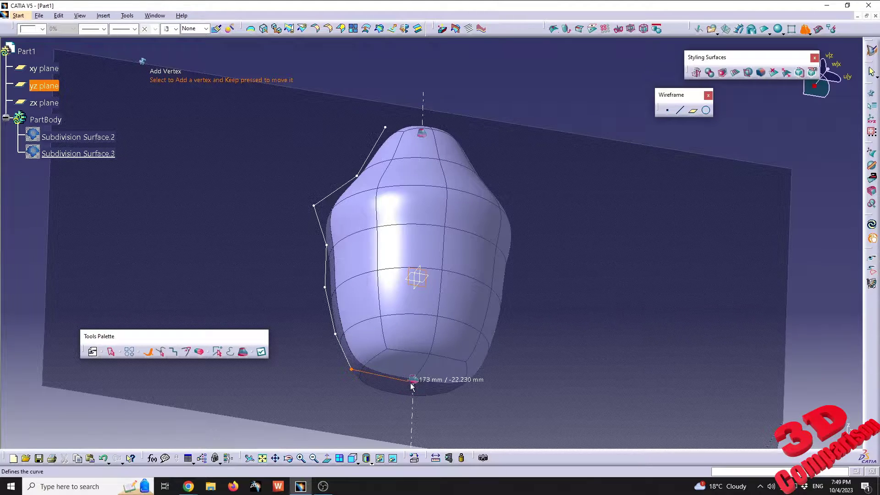
{"action": "left_click", "coordinate": [243, 354]}
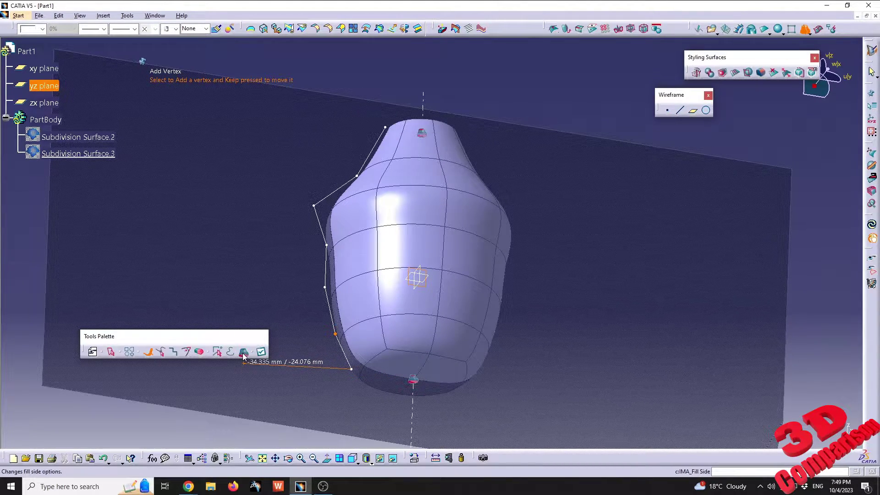
{"action": "middle_click_drag", "start_coordinate": [413, 178], "coordinate": [414, 287]}
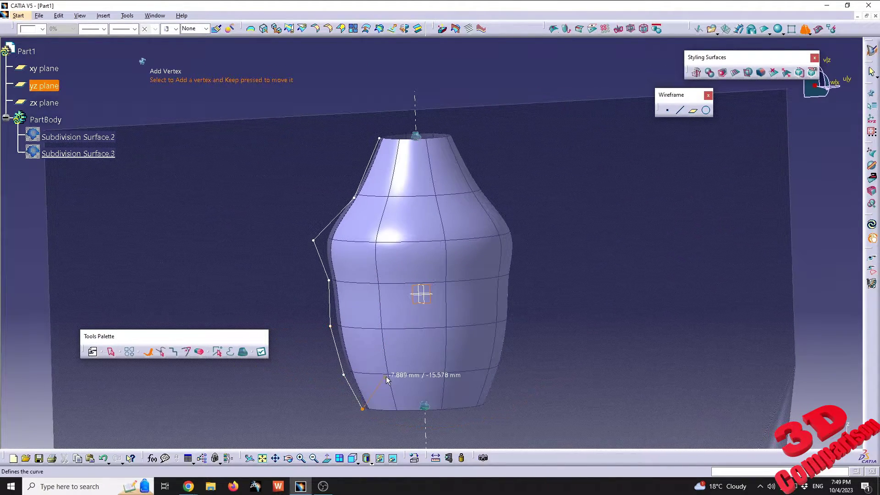
{"action": "middle_click_drag", "start_coordinate": [389, 373], "coordinate": [409, 326]}
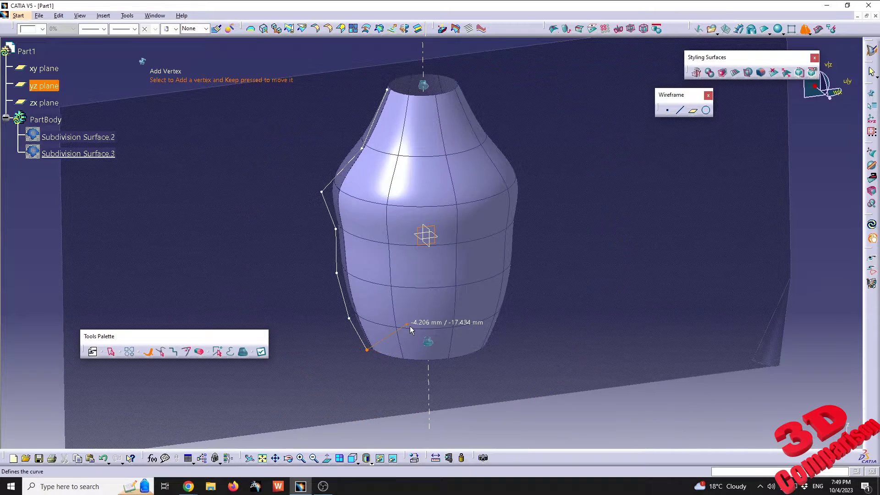
{"action": "left_click", "coordinate": [424, 87]}
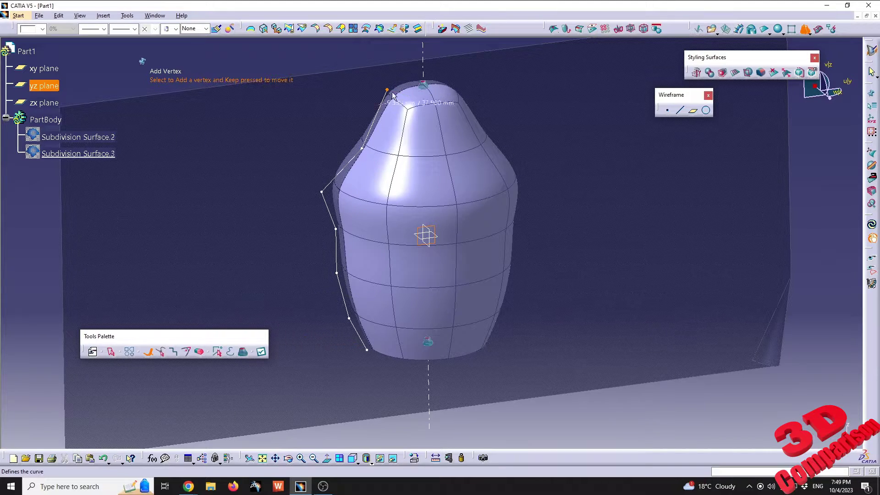
{"action": "left_click", "coordinate": [243, 356]}
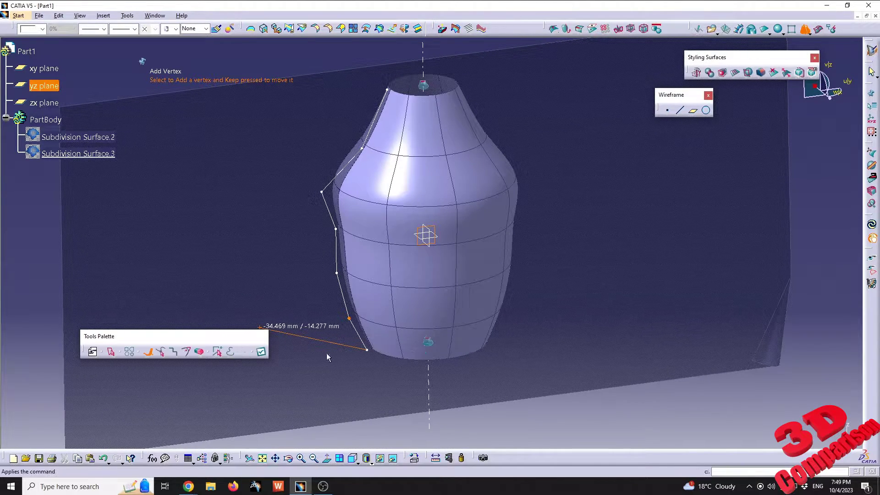
Erase the bottom end vertex and the two vertices on the straight side below the vase's shoulder.
{"action": "mouse_move", "coordinate": [326, 353]}
{"action": "middle_mouse_down"}
{"action": "mouse_move", "coordinate": [385, 358]}
{"action": "mouse_move", "coordinate": [387, 292]}
{"action": "mouse_move", "coordinate": [373, 312]}
{"action": "middle_mouse_up"}
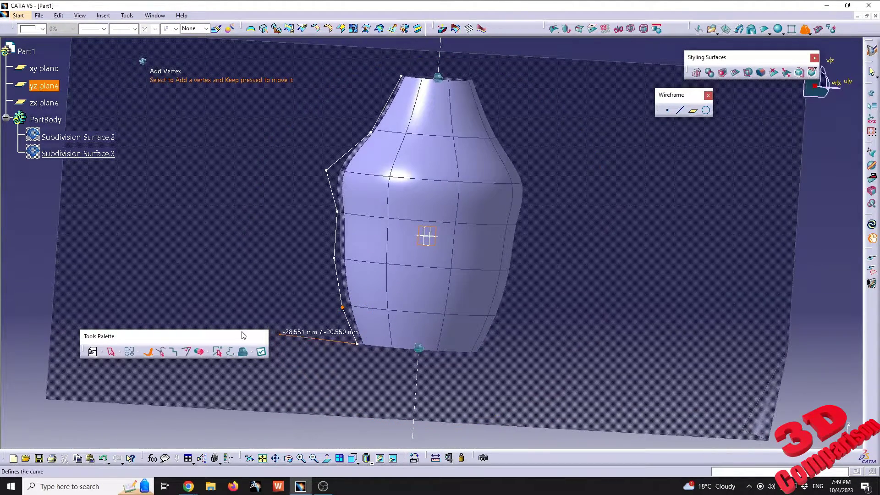
{"action": "left_click", "coordinate": [200, 352]}
{"action": "left_click", "coordinate": [357, 343]}
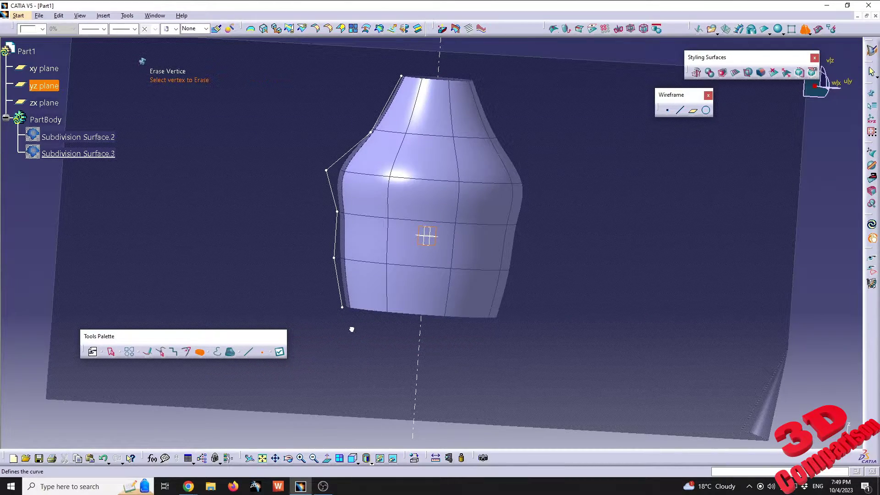
{"action": "left_click", "coordinate": [338, 212]}
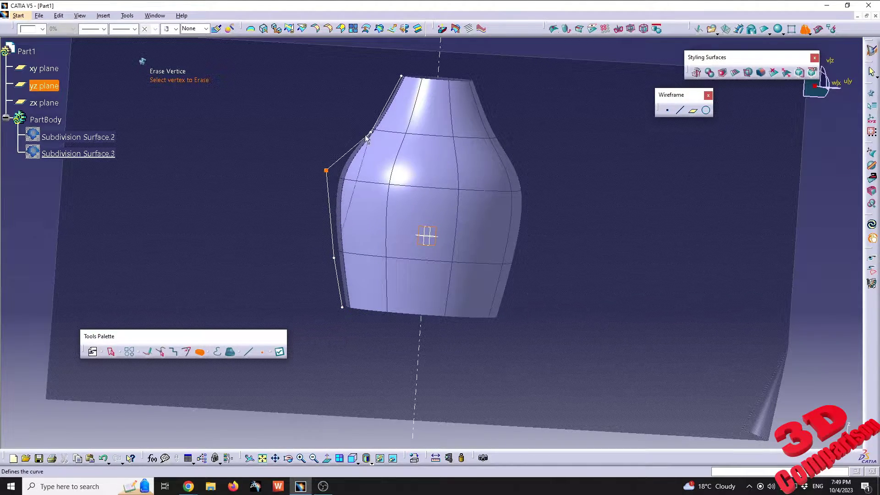
{"action": "left_click", "coordinate": [333, 258]}
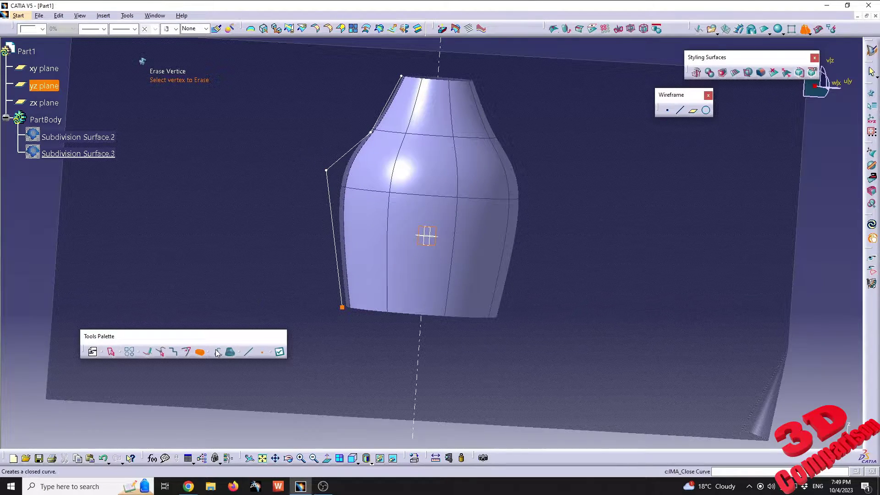
Add three vertices along the profile side below the shoulder, then erase the lowest end vertex.
{"action": "left_click", "coordinate": [150, 356]}
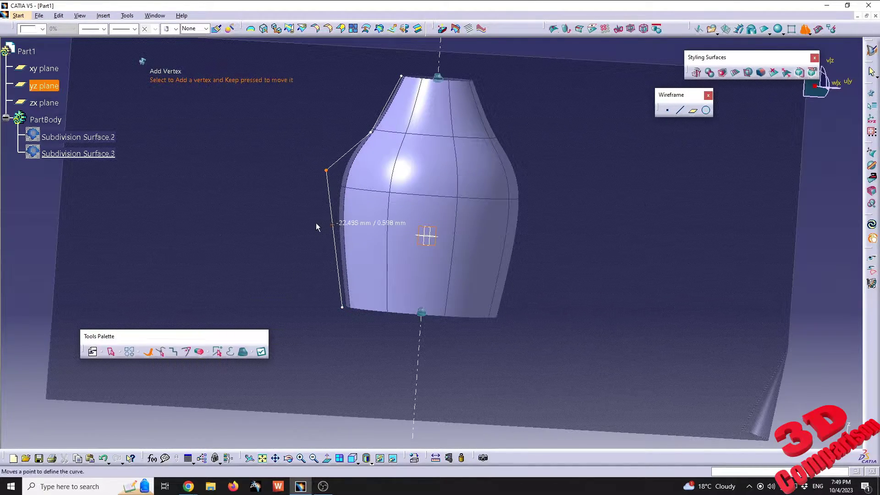
{"action": "left_click", "coordinate": [332, 229]}
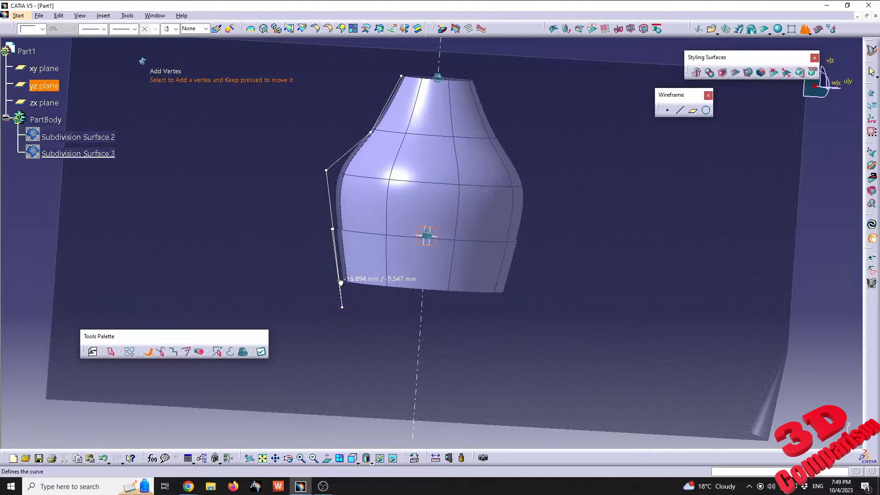
{"action": "left_click", "coordinate": [339, 280]}
{"action": "left_click", "coordinate": [329, 197]}
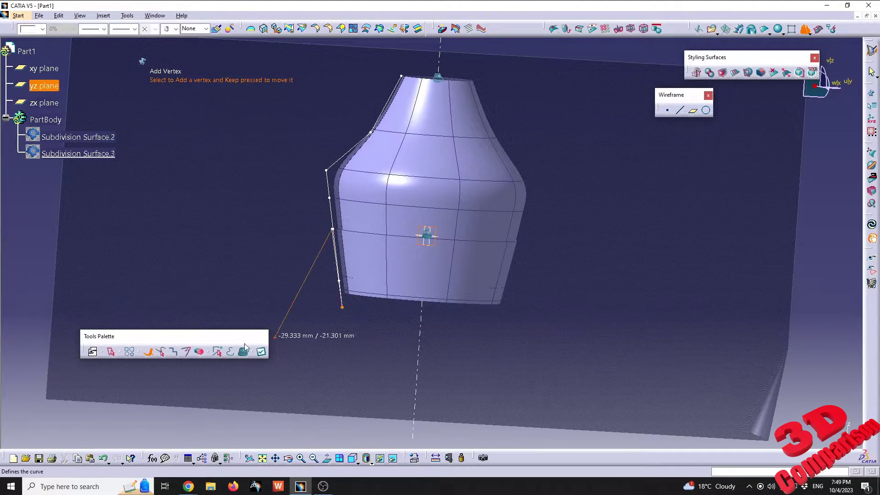
{"action": "left_click", "coordinate": [199, 351]}
{"action": "left_click", "coordinate": [343, 307]}
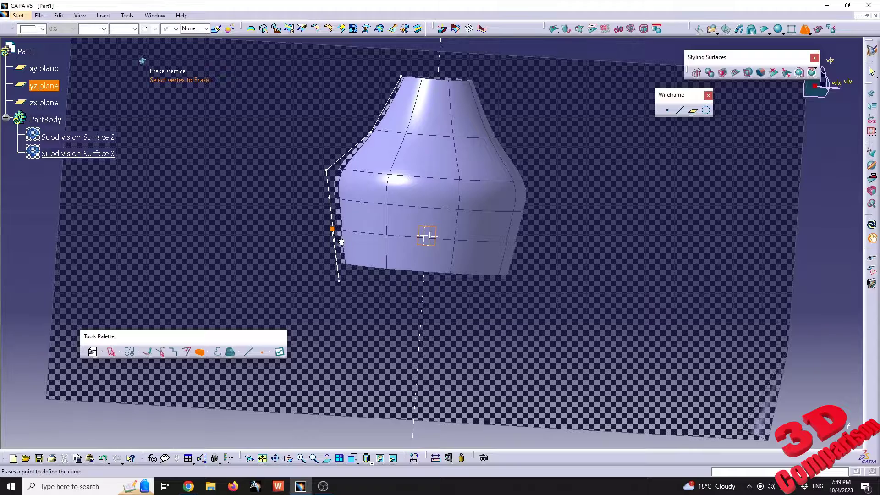
Erase the two lowest profile vertices and add three new ones that flare the vase's base, ending at about -24.5 mm / -33.4 mm.
{"action": "left_click", "coordinate": [332, 229]}
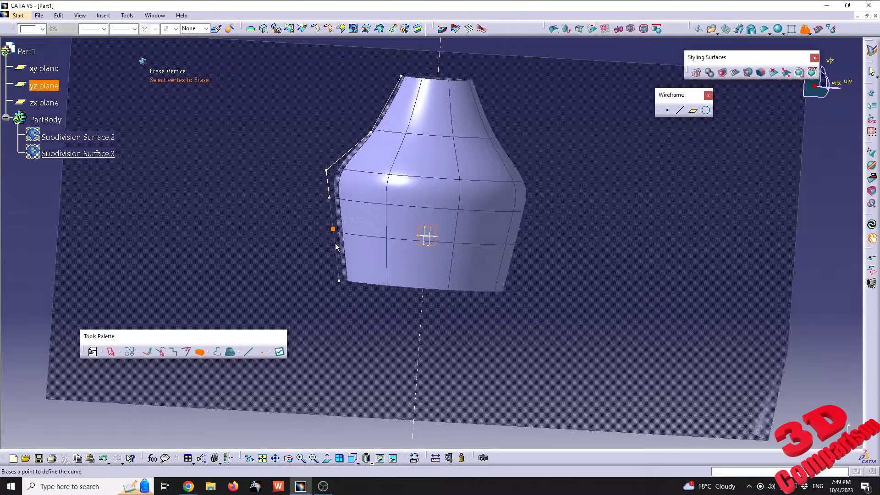
{"action": "left_click", "coordinate": [339, 280]}
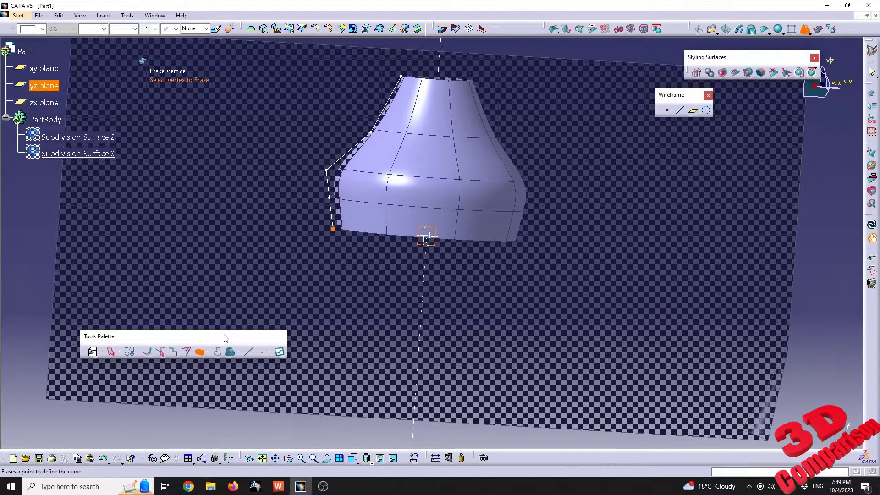
{"action": "left_click", "coordinate": [147, 352]}
{"action": "left_click", "coordinate": [345, 293]}
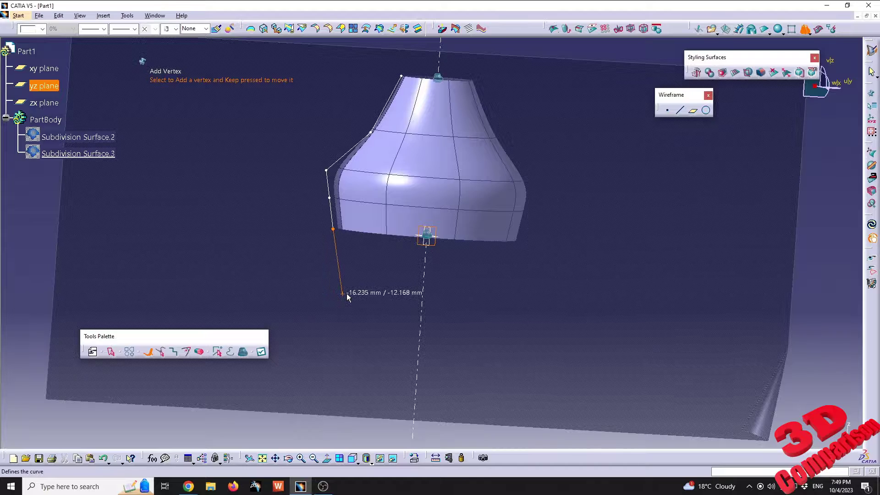
{"action": "left_click", "coordinate": [279, 367]}
{"action": "left_click", "coordinate": [294, 402]}
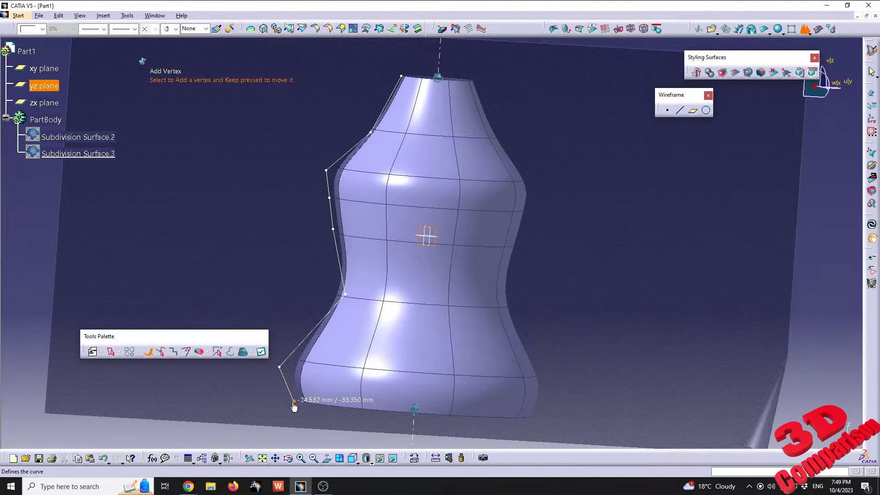
Sharpen the outer corner vertex of the flared base by setting its transversal edge weight to 100%.
{"action": "left_click", "coordinate": [186, 353]}
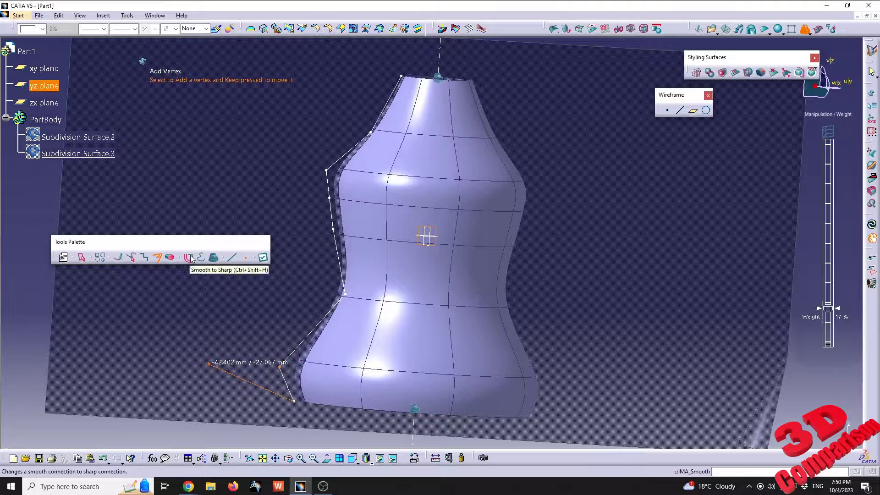
{"action": "left_click", "coordinate": [189, 260]}
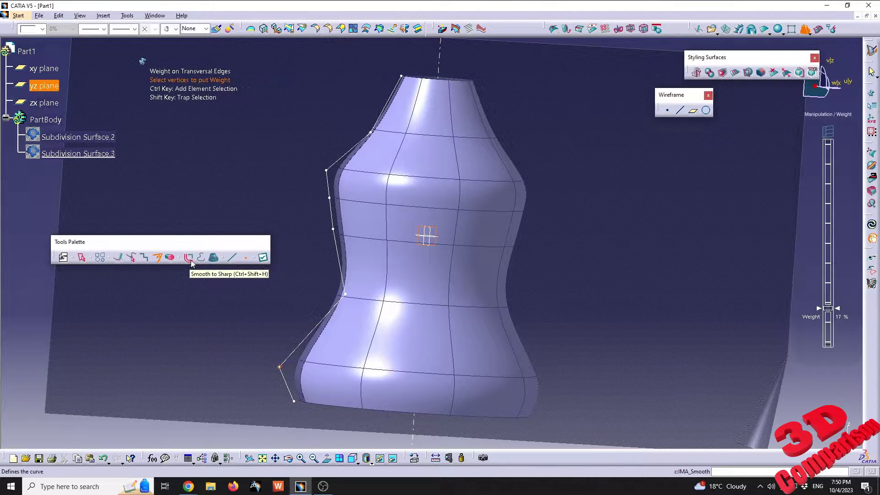
{"action": "left_click_drag", "start_coordinate": [853, 312], "coordinate": [855, 186]}
{"action": "left_click", "coordinate": [280, 368]}
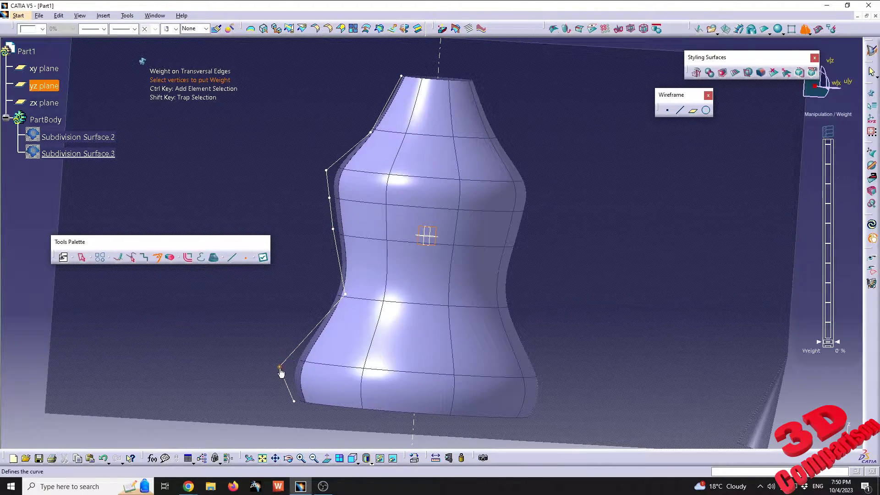
{"action": "left_click", "coordinate": [294, 401], "text": "ctrl"}
{"action": "left_click_drag", "start_coordinate": [846, 345], "coordinate": [847, 145]}
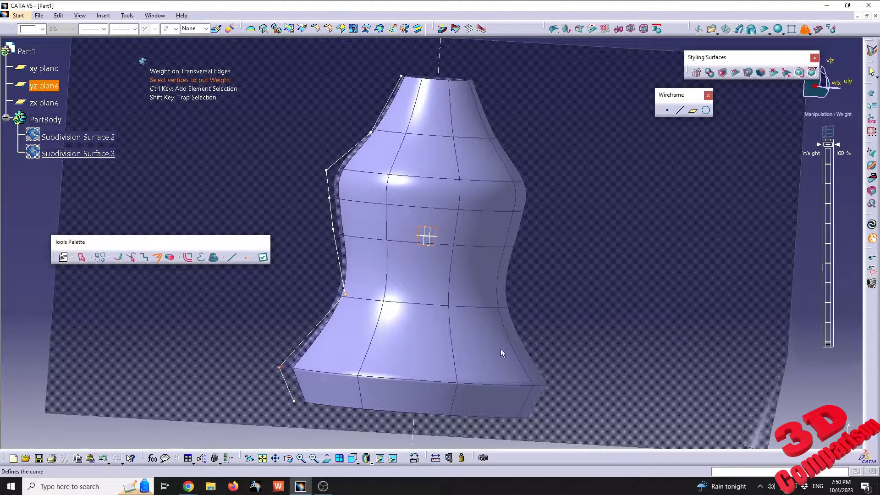
Try the profile's connection option as sharp, then switch it back to smooth.
{"action": "left_click", "coordinate": [189, 258]}
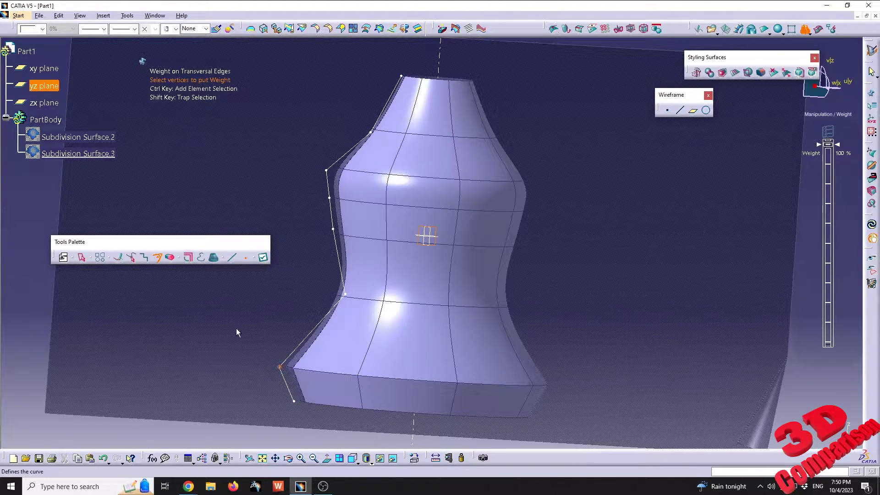
{"action": "left_click", "coordinate": [188, 258]}
{"action": "middle_click_drag", "start_coordinate": [294, 353], "coordinate": [377, 310]}
{"action": "left_click", "coordinate": [187, 260]}
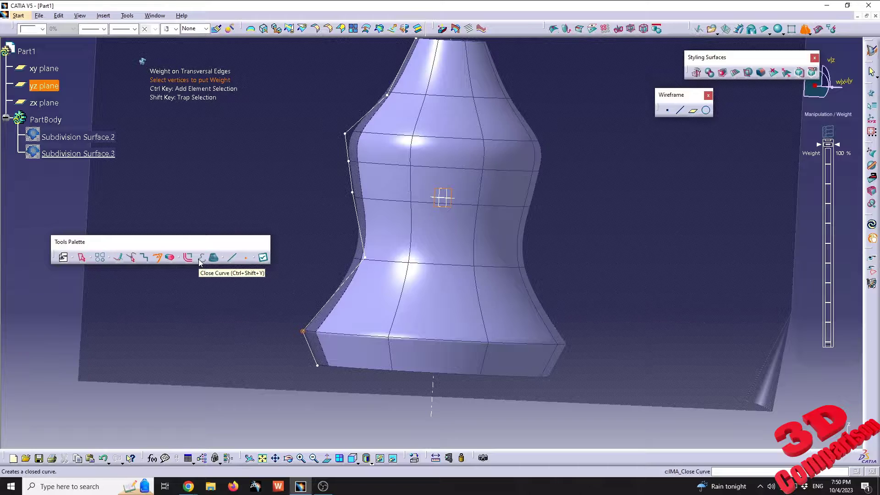
{"action": "middle_click_drag", "start_coordinate": [340, 256], "coordinate": [342, 292]}
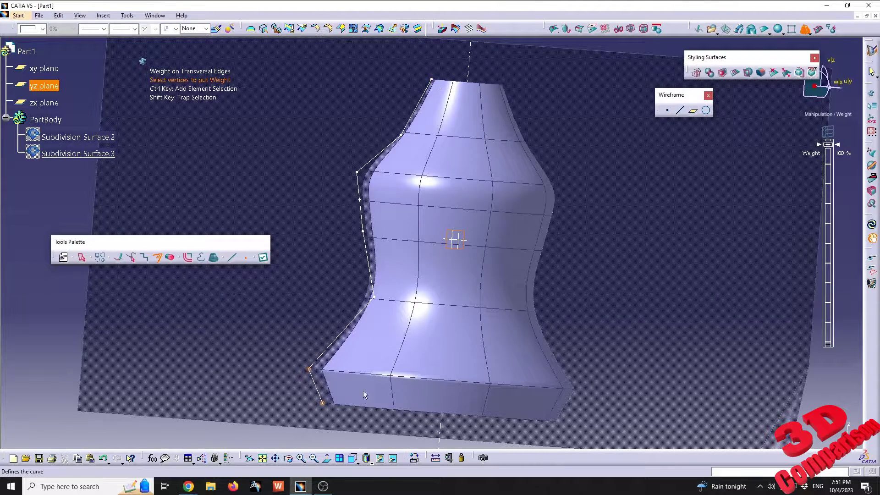
Close the vase's profile into a loop and erase its vertices until only a straight segment is left.
{"action": "left_click", "coordinate": [202, 257]}
{"action": "left_click", "coordinate": [202, 258]}
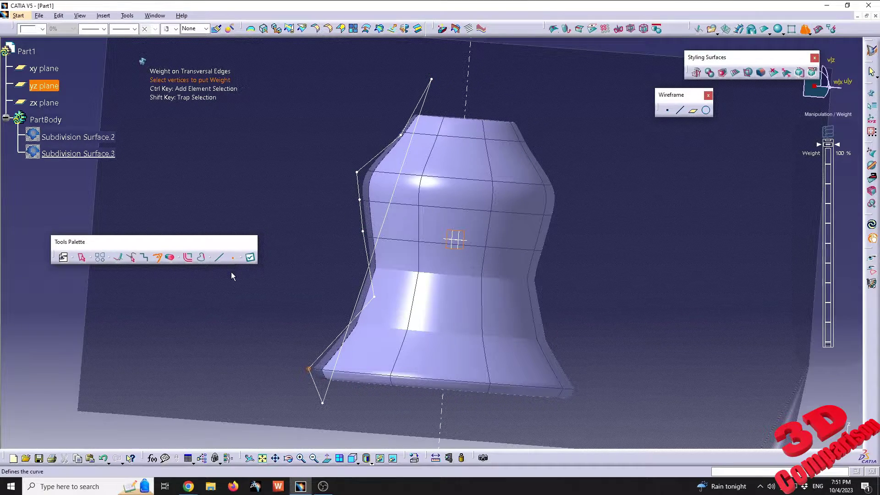
{"action": "left_click", "coordinate": [176, 258]}
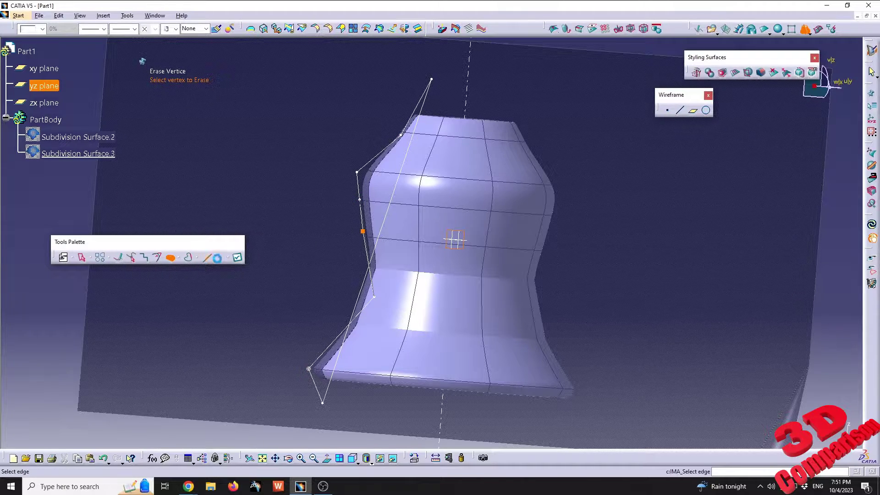
{"action": "left_click", "coordinate": [389, 199]}
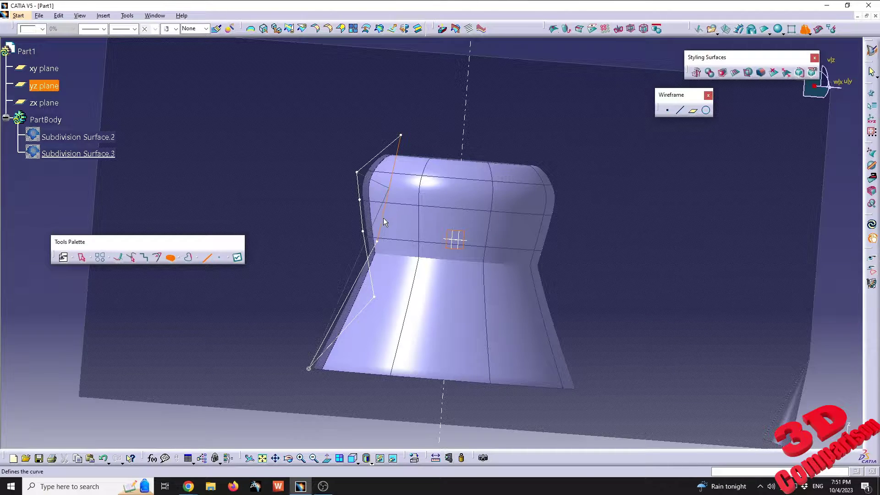
{"action": "left_click", "coordinate": [380, 227]}
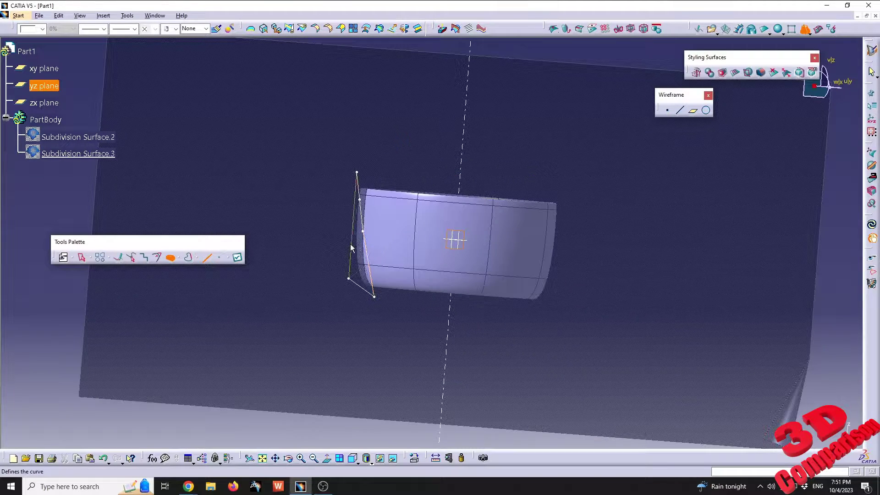
{"action": "left_click", "coordinate": [361, 238]}
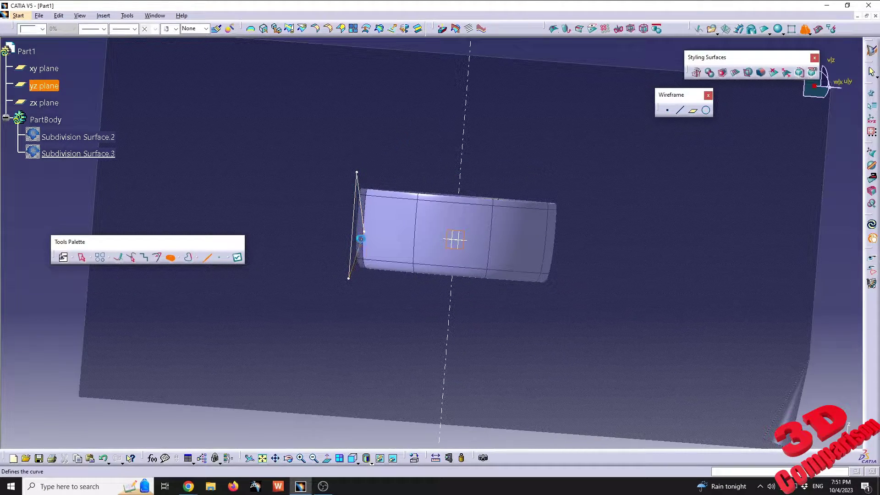
{"action": "left_click", "coordinate": [360, 250]}
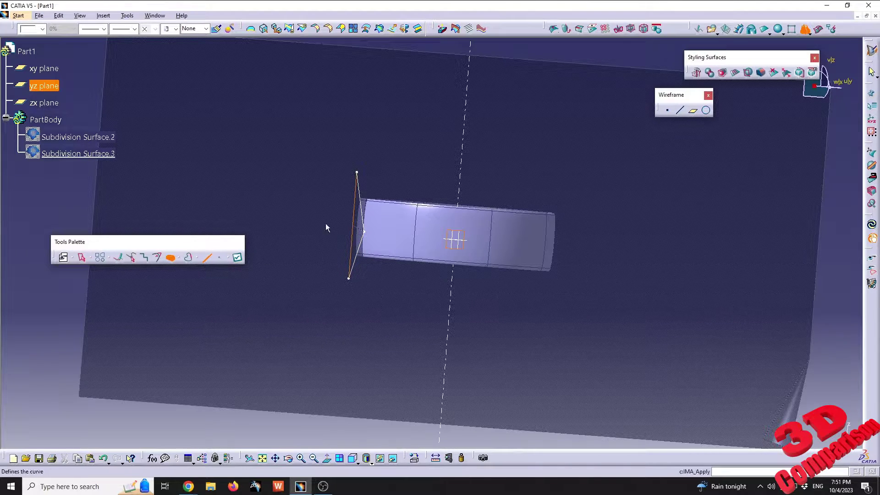
{"action": "left_click", "coordinate": [363, 223]}
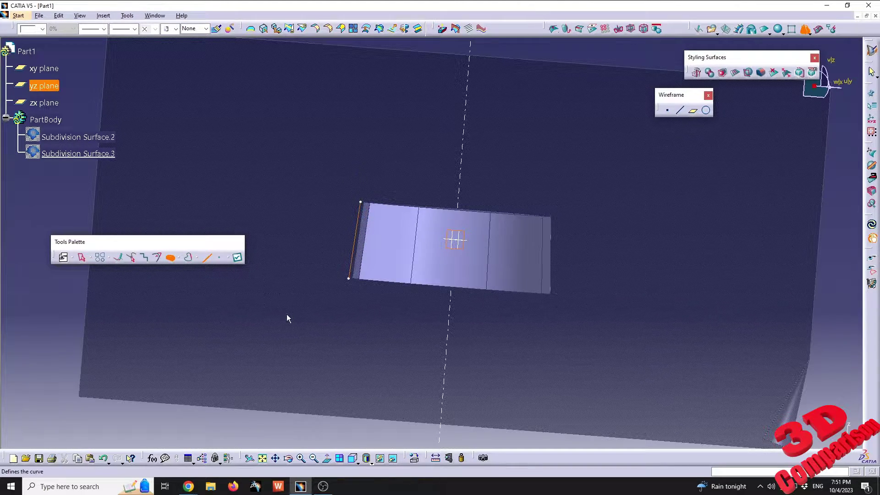
Undo the vertex erasures and the curve closing to restore the open vase profile, seen square to the yz plane.
{"action": "key", "text": "ctrl+z"}
{"action": "key", "text": "ctrl+z"}
{"action": "key", "text": "ctrl+z"}
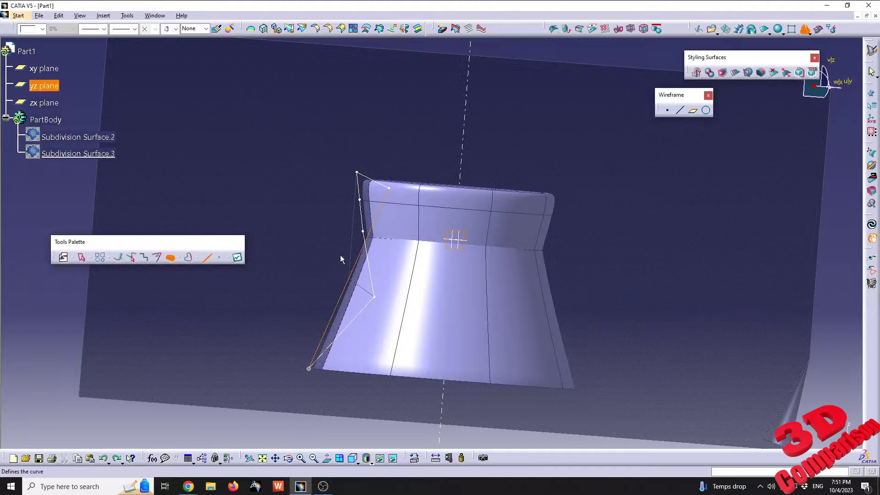
{"action": "left_click", "coordinate": [353, 458]}
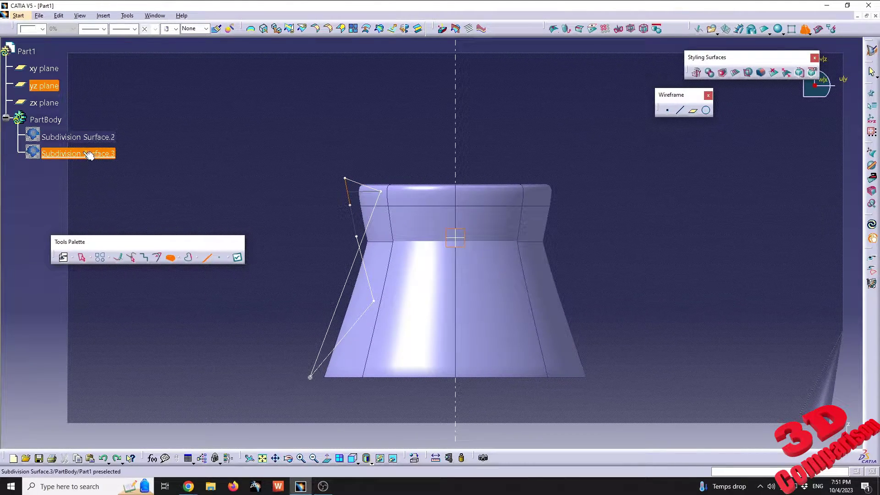
{"action": "key", "text": "ctrl+y"}
{"action": "key", "text": "ctrl+y"}
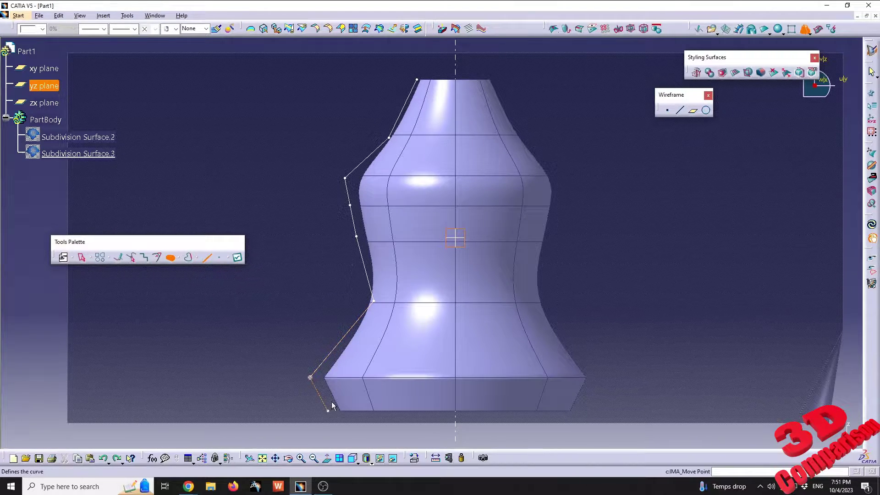
Erase the waist and outer flare vertices, then add four vertices from the bottom end running up inside the vase as an inner wall.
{"action": "key", "text": "ctrl+y"}
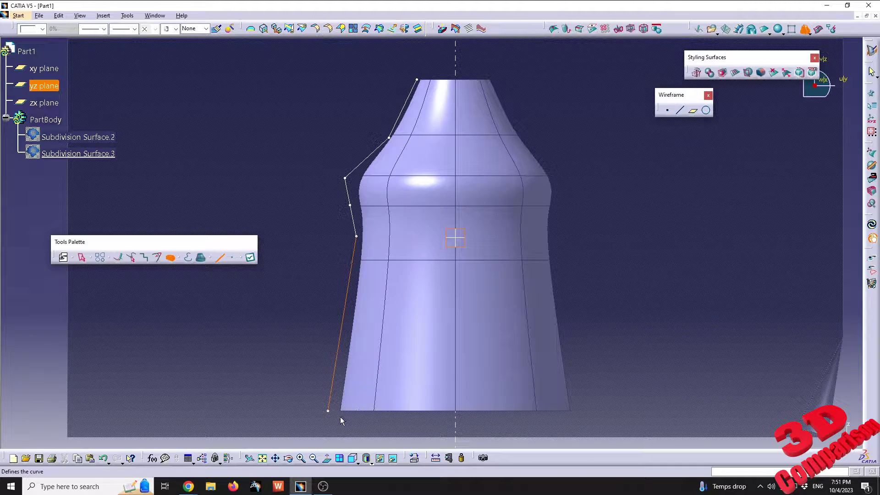
{"action": "left_click", "coordinate": [370, 423]}
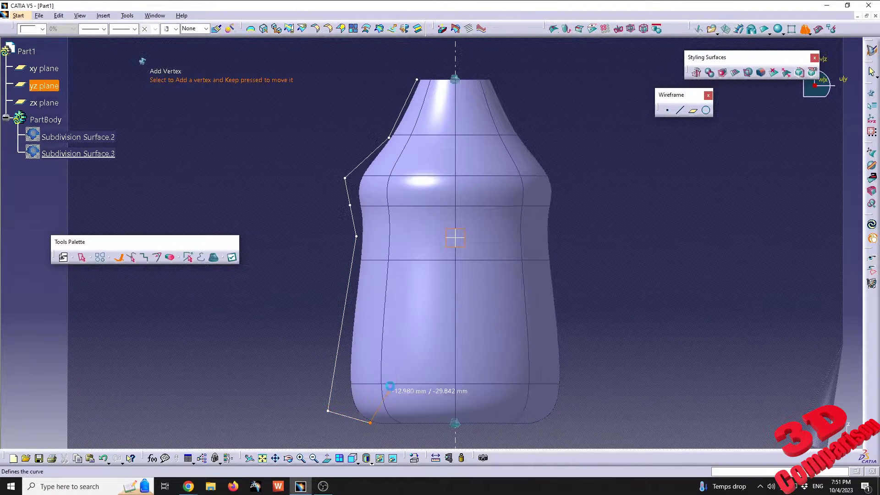
{"action": "left_click", "coordinate": [392, 350]}
{"action": "left_click", "coordinate": [391, 290]}
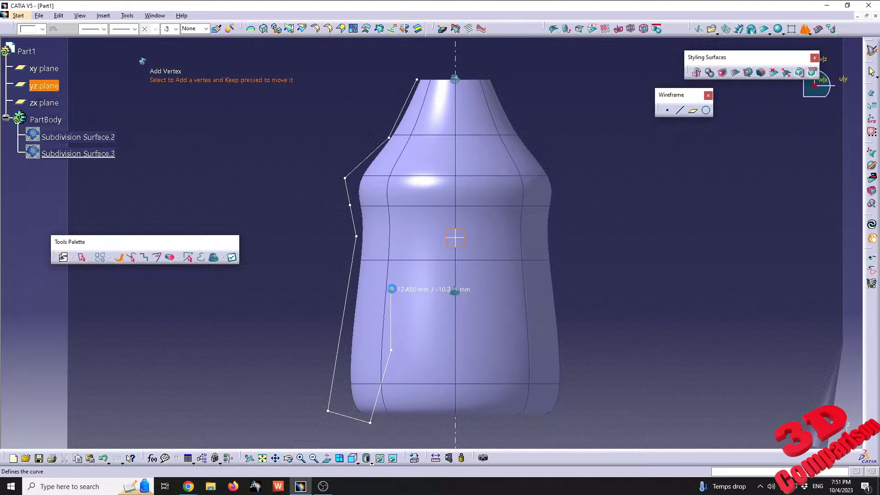
{"action": "left_click", "coordinate": [404, 256]}
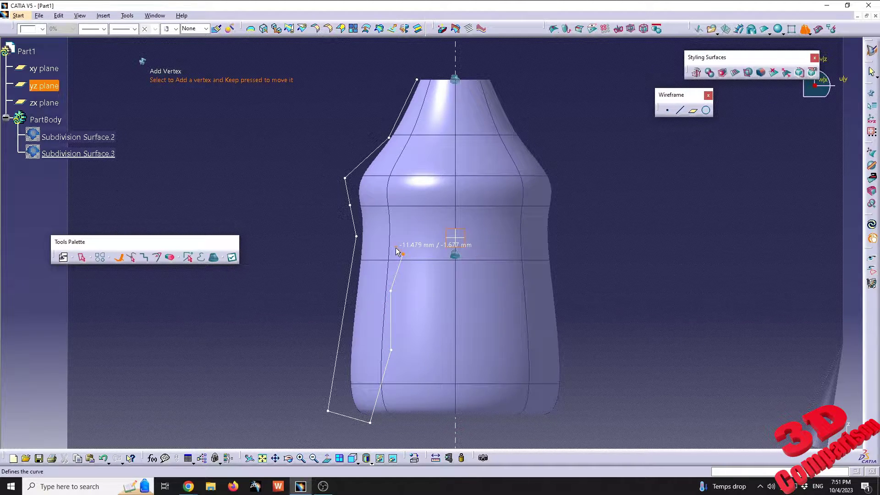
Close the profile curve, validate the revolve to create the double-walled vase, and inspect it in 3D.
{"action": "left_click", "coordinate": [201, 259]}
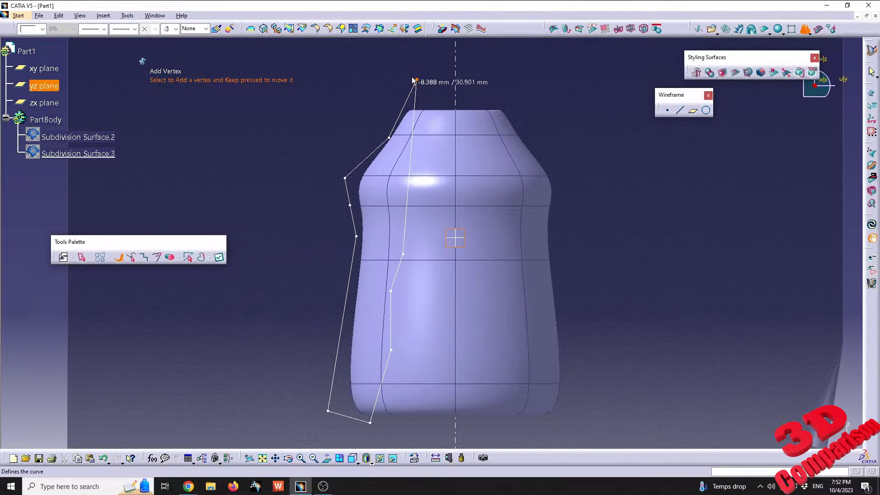
{"action": "left_click", "coordinate": [219, 259]}
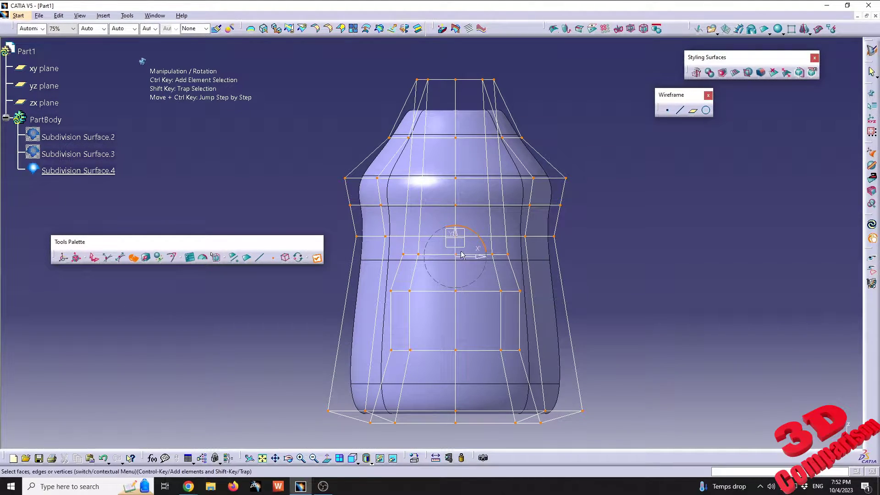
{"action": "key", "text": "Escape"}
{"action": "middle_click_drag", "start_coordinate": [468, 192], "coordinate": [428, 239]}
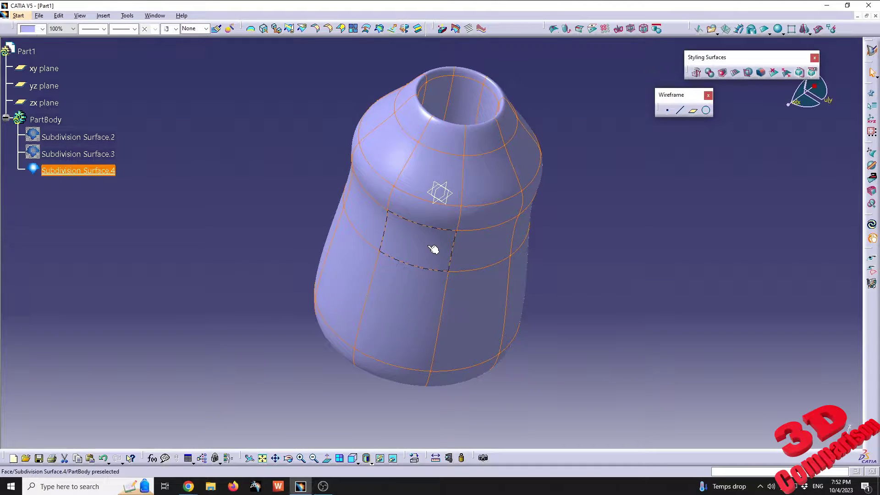
{"action": "middle_click_drag", "start_coordinate": [497, 145], "coordinate": [451, 310]}
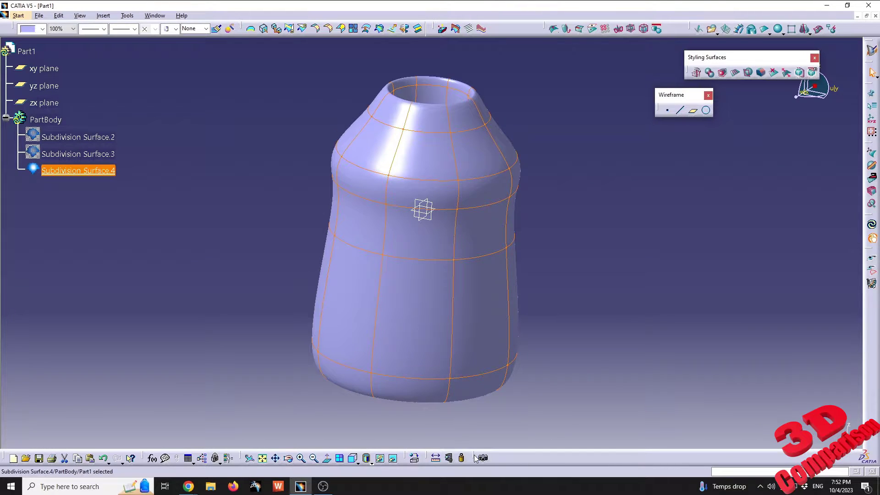
Switch to the Part Design workbench and check the vase's interior with a temporary section clip.
{"action": "left_click", "coordinate": [19, 15]}
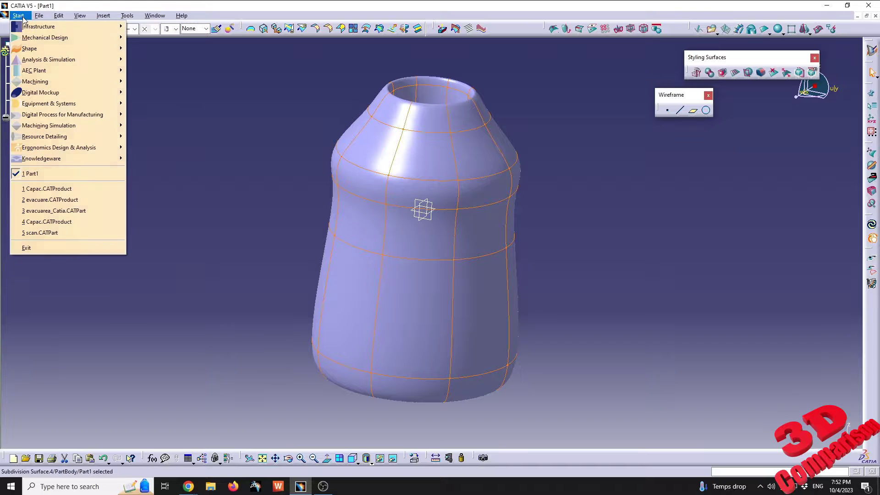
{"action": "mouse_move", "coordinate": [55, 37]}
{"action": "left_click", "coordinate": [182, 38]}
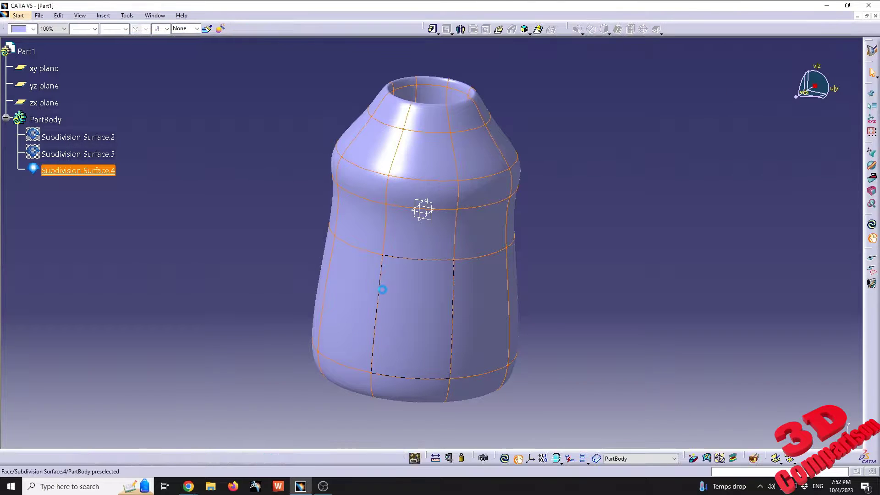
{"action": "left_click", "coordinate": [754, 458]}
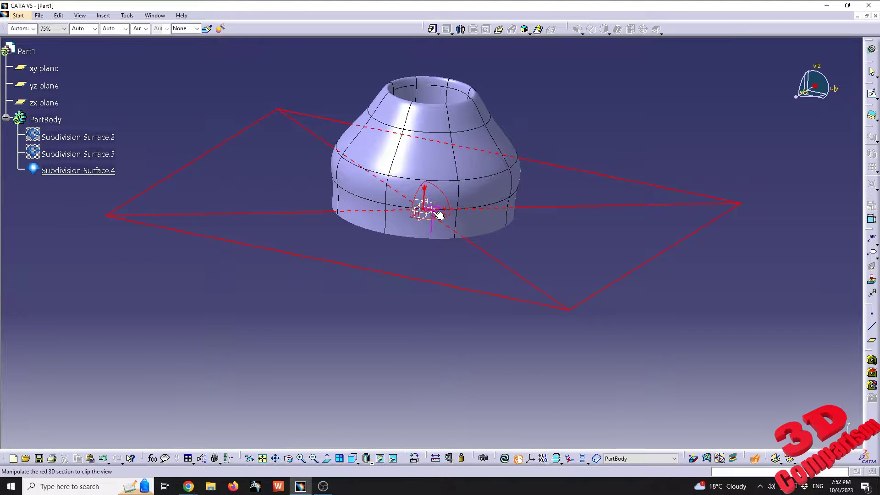
{"action": "middle_click_drag", "start_coordinate": [437, 207], "coordinate": [476, 194]}
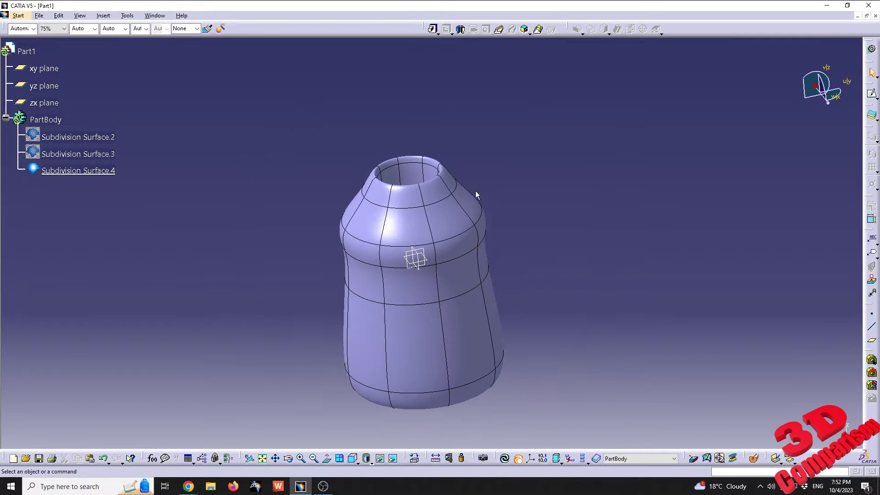
Set up a thick surface on the vase surface with a 3 mm first offset, reverse its direction to outward, and preview it.
{"action": "left_click", "coordinate": [871, 116]}
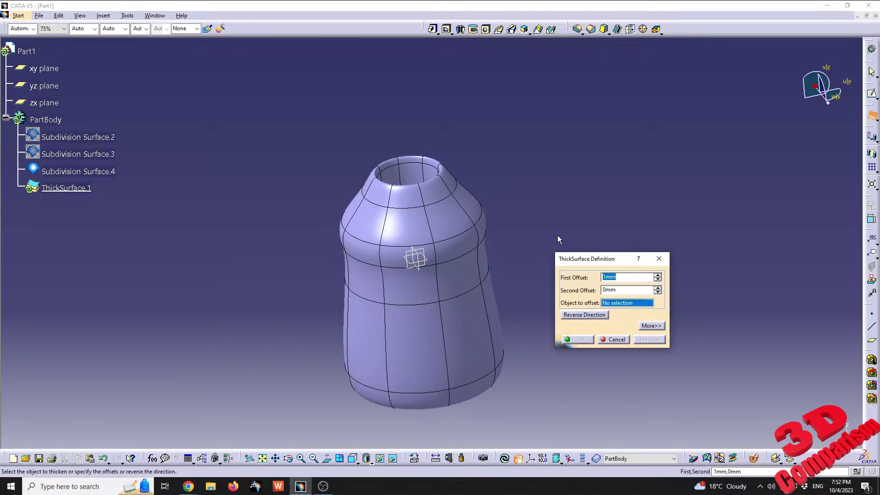
{"action": "left_click", "coordinate": [454, 228]}
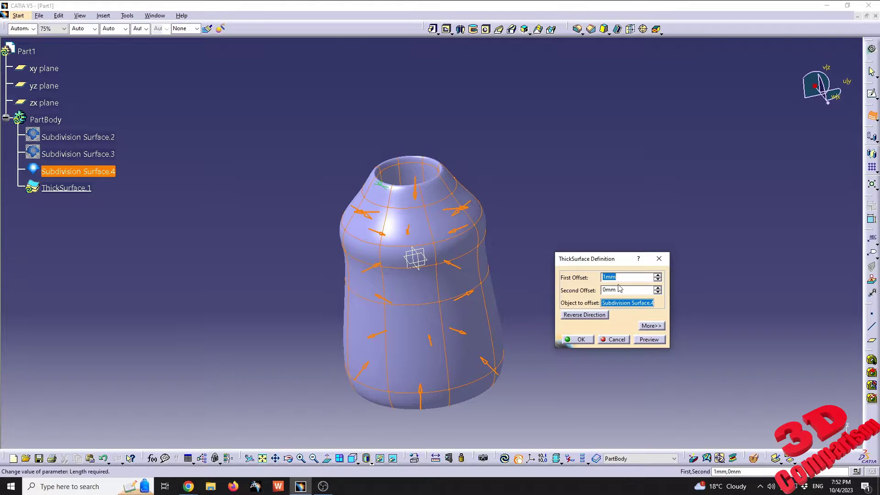
{"action": "type", "text": "3"}
{"action": "left_click", "coordinate": [590, 316]}
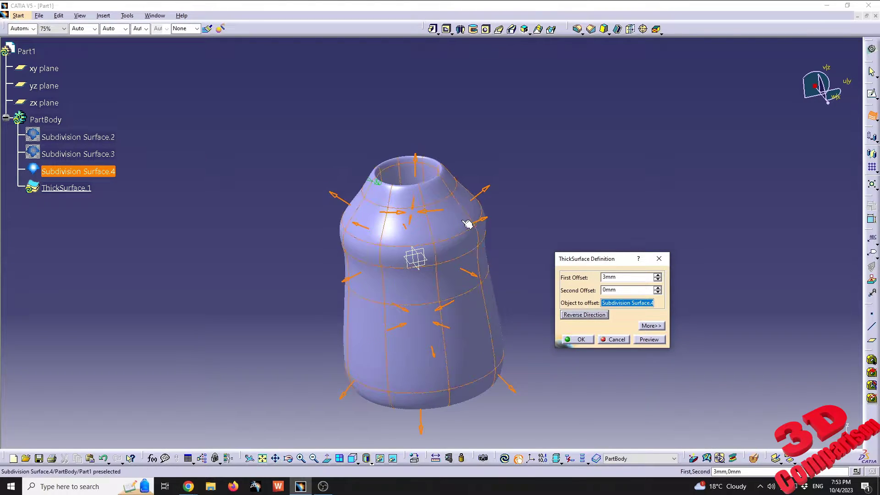
{"action": "middle_click_drag", "start_coordinate": [449, 258], "coordinate": [463, 220]}
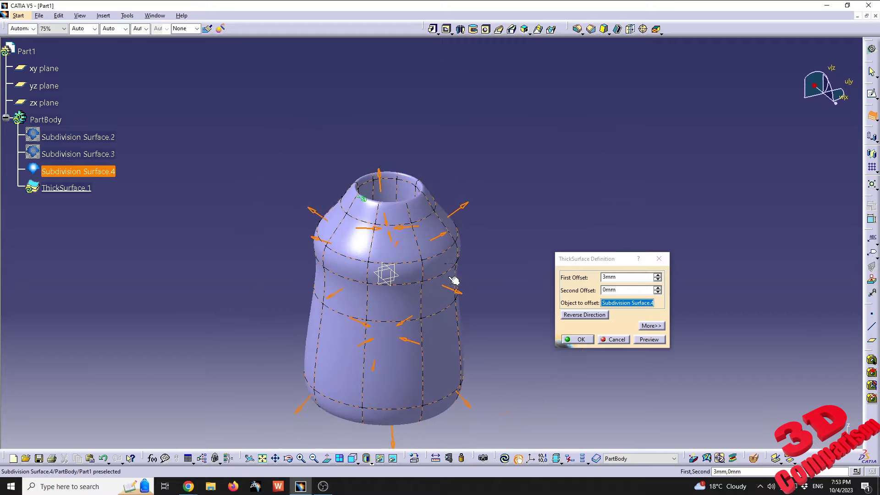
{"action": "middle_click_drag", "start_coordinate": [385, 224], "coordinate": [352, 239]}
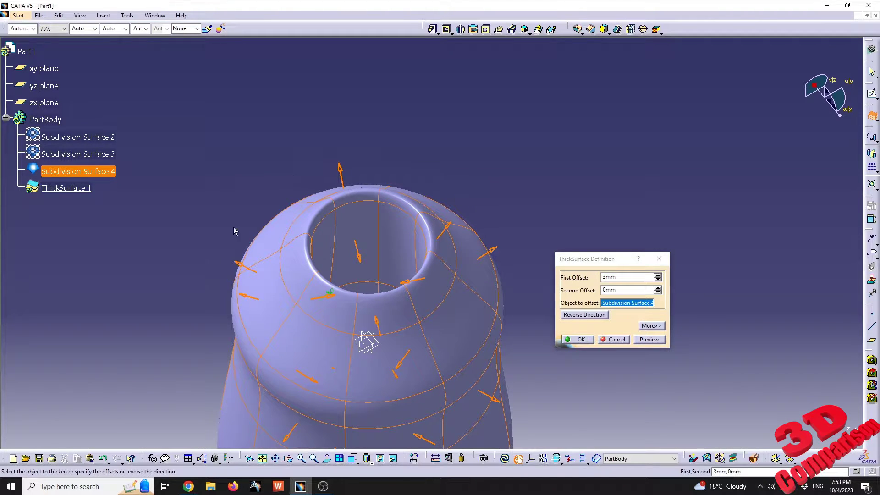
{"action": "left_click", "coordinate": [649, 339]}
{"action": "middle_click_drag", "start_coordinate": [438, 313], "coordinate": [455, 297]}
Set the thick surface's first offset to 2 mm, keep the second offset at 0 mm, preview it, and create the thickness.
{"action": "key", "text": "Down"}
{"action": "key", "text": "Tab"}
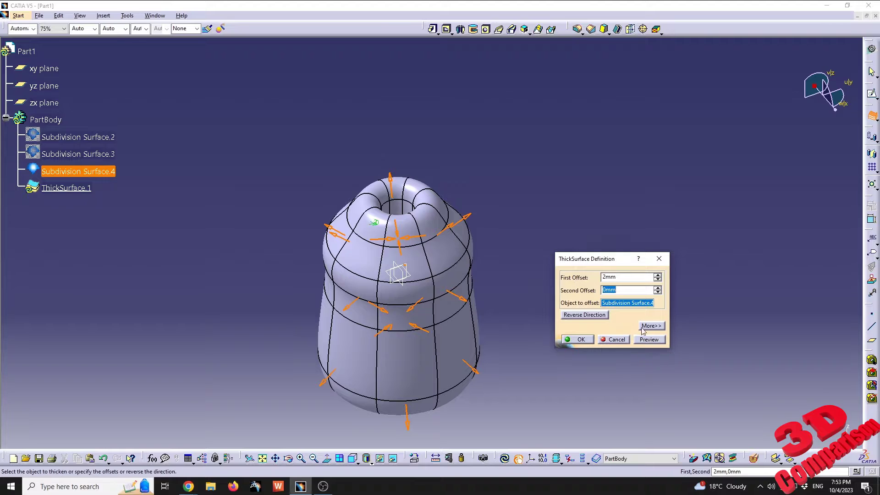
{"action": "left_click", "coordinate": [659, 341]}
{"action": "middle_click_drag", "start_coordinate": [474, 353], "coordinate": [505, 336]}
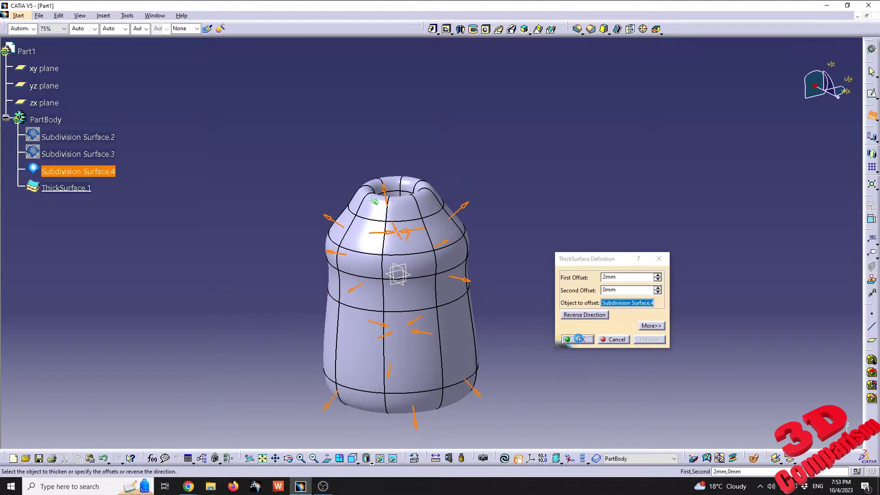
{"action": "left_click", "coordinate": [579, 339]}
Examine the thickened vase's interior with a temporary section clip, turning the plane vertical and moving it through the body.
{"action": "middle_click_drag", "start_coordinate": [418, 222], "coordinate": [424, 298]}
{"action": "left_click", "coordinate": [753, 458]}
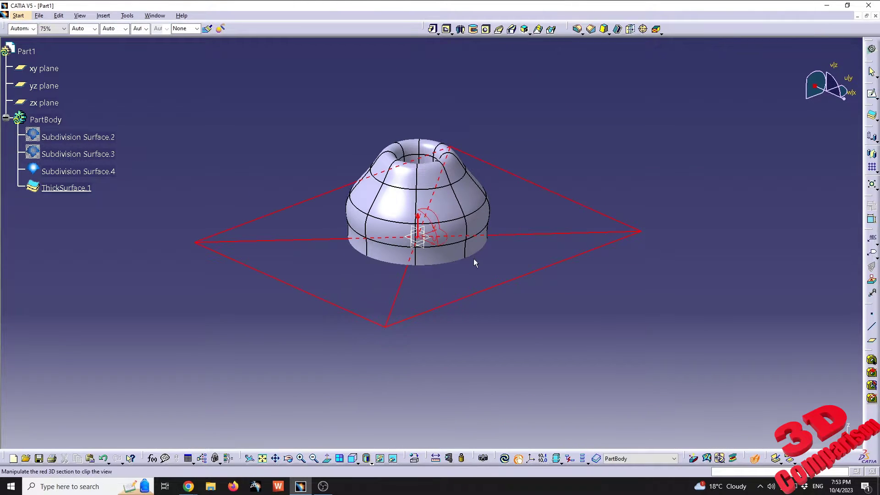
{"action": "left_click_drag", "start_coordinate": [430, 230], "coordinate": [428, 257]}
{"action": "middle_click_drag", "start_coordinate": [429, 257], "coordinate": [399, 228]}
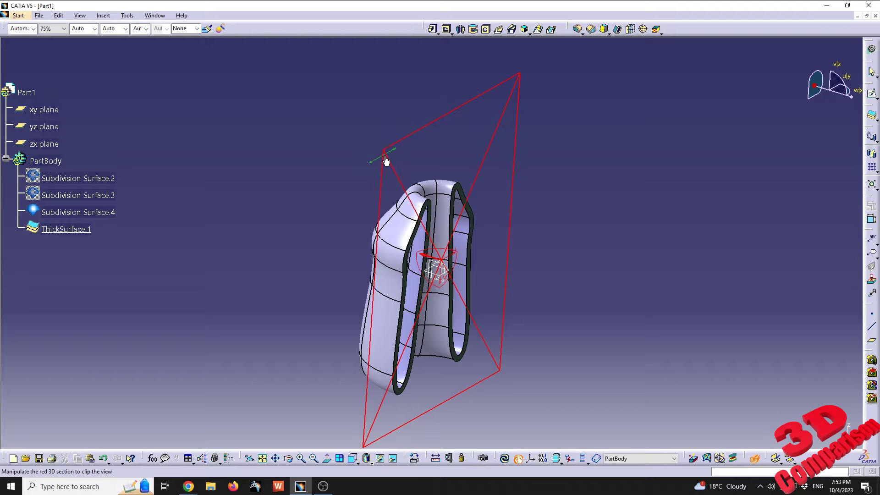
{"action": "left_click_drag", "start_coordinate": [388, 163], "coordinate": [485, 290]}
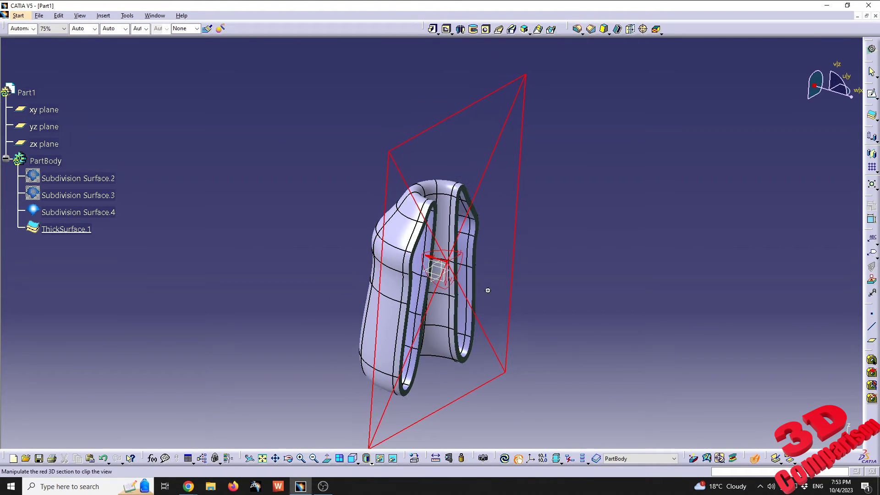
{"action": "middle_click_drag", "start_coordinate": [486, 291], "coordinate": [488, 269]}
{"action": "key", "text": "Escape"}
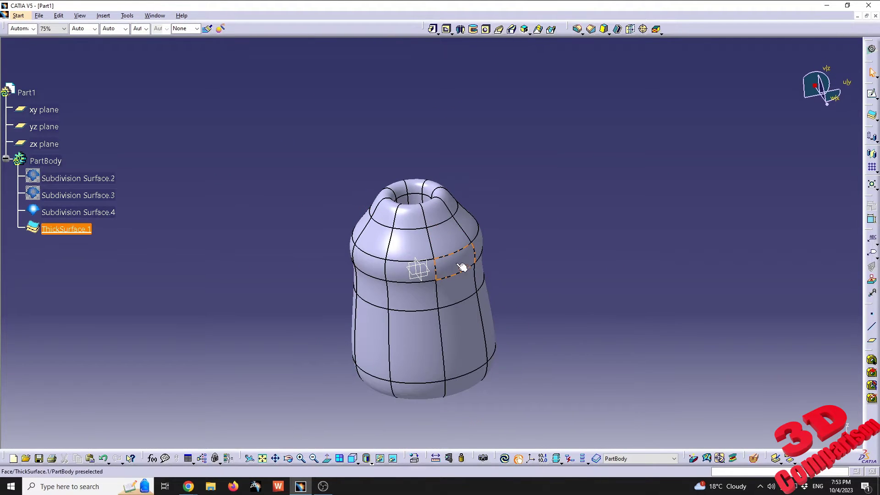
Switch back to the Imagine & Shape workbench.
{"action": "left_click", "coordinate": [22, 17]}
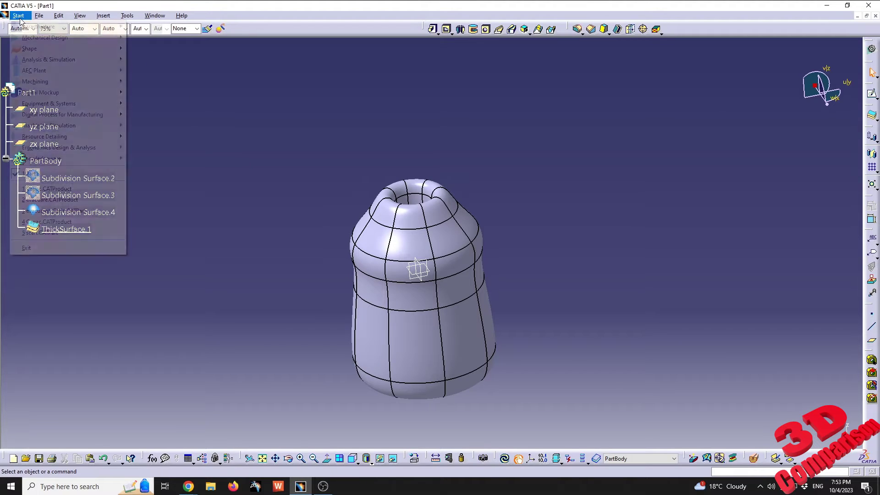
{"action": "mouse_move", "coordinate": [48, 40]}
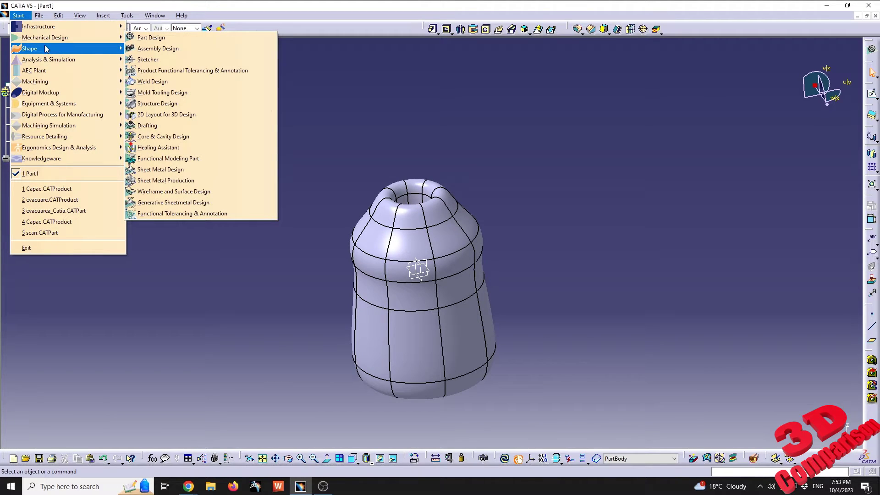
{"action": "left_click", "coordinate": [158, 82]}
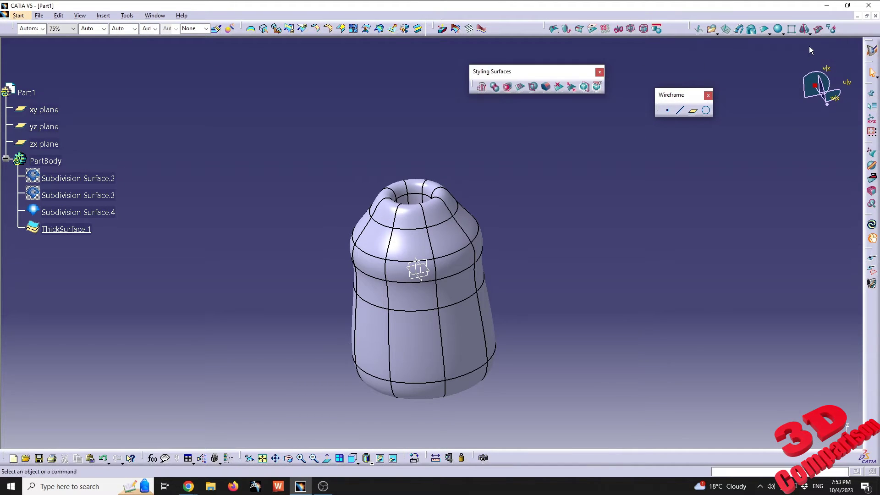
{"action": "left_click", "coordinate": [810, 34]}
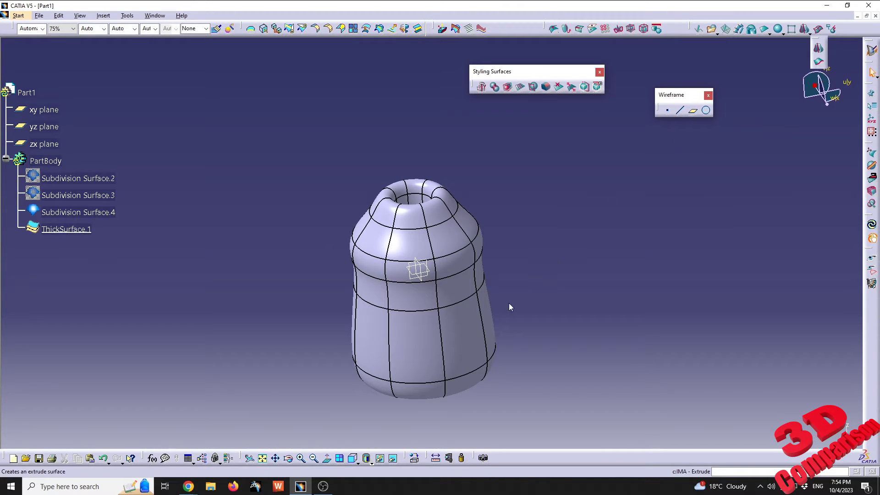
{"action": "left_click_drag", "start_coordinate": [393, 434], "coordinate": [45, 211]}
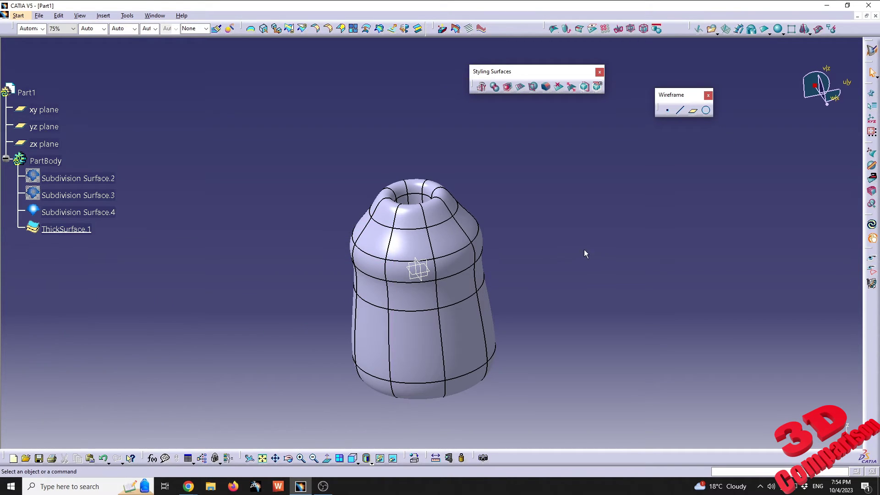
{"action": "left_click_drag", "start_coordinate": [531, 228], "coordinate": [856, 445]}
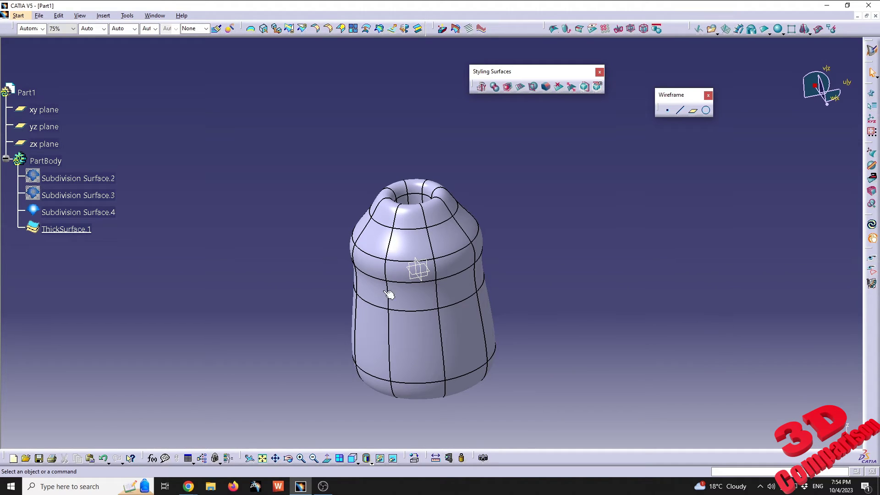